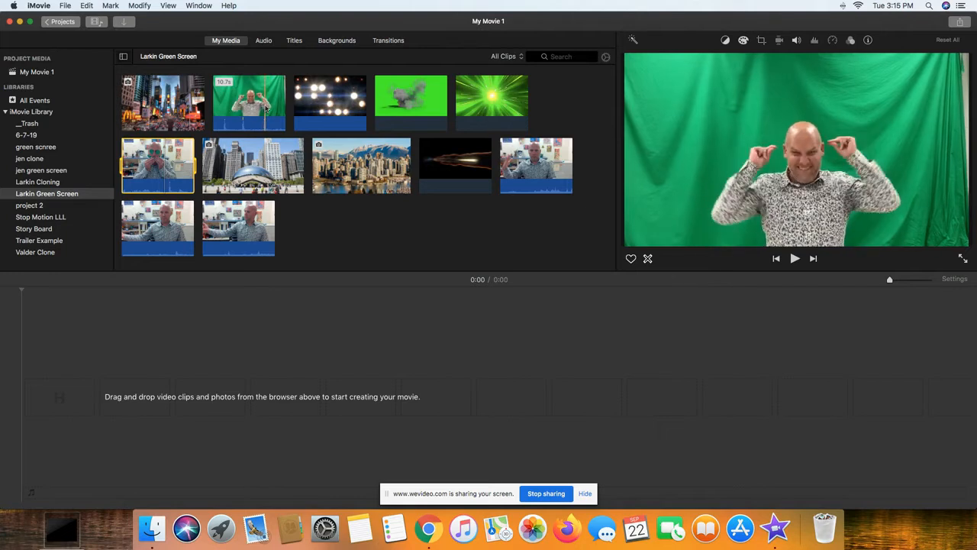
Place the green-screen clip on the timeline and overlay the mountain-skyline city photo above it
click(266, 106)
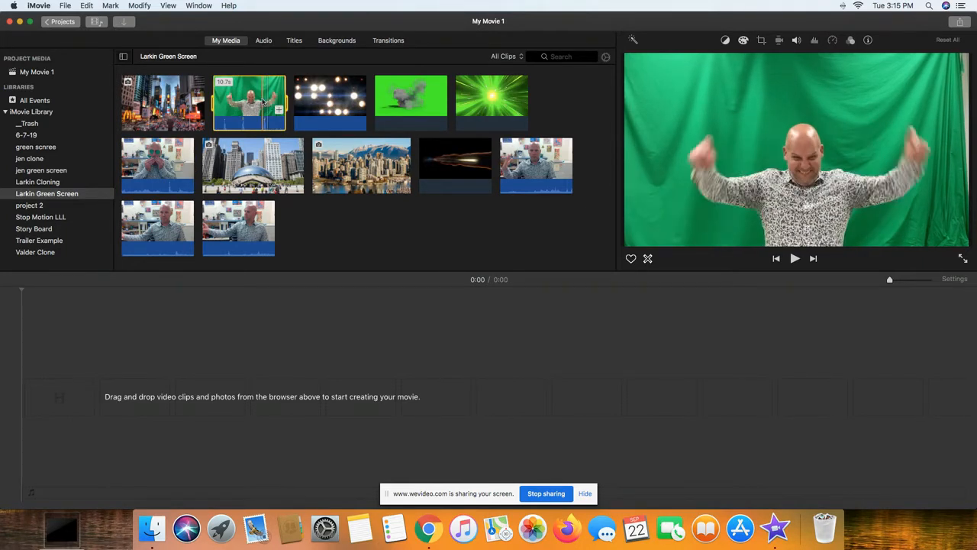
drag(156, 265, 136, 288)
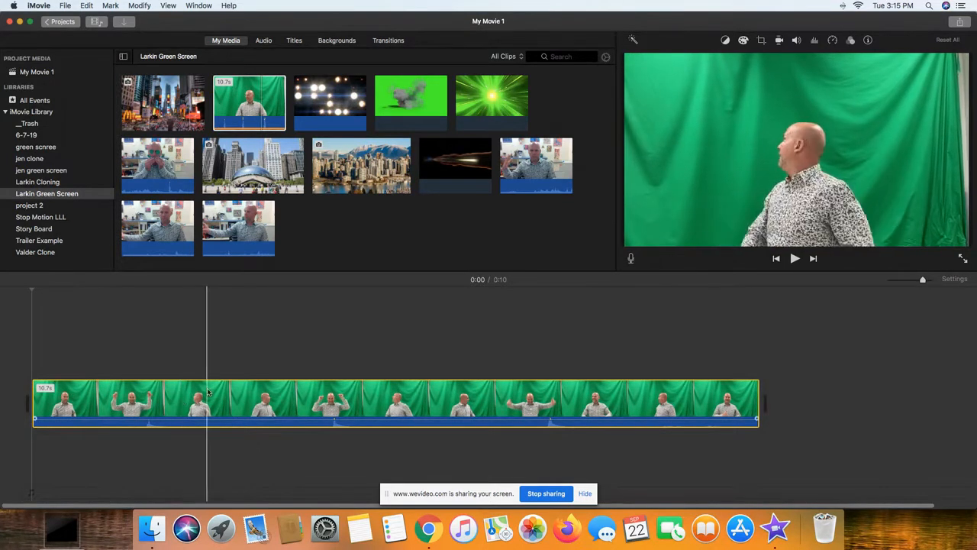
click(365, 156)
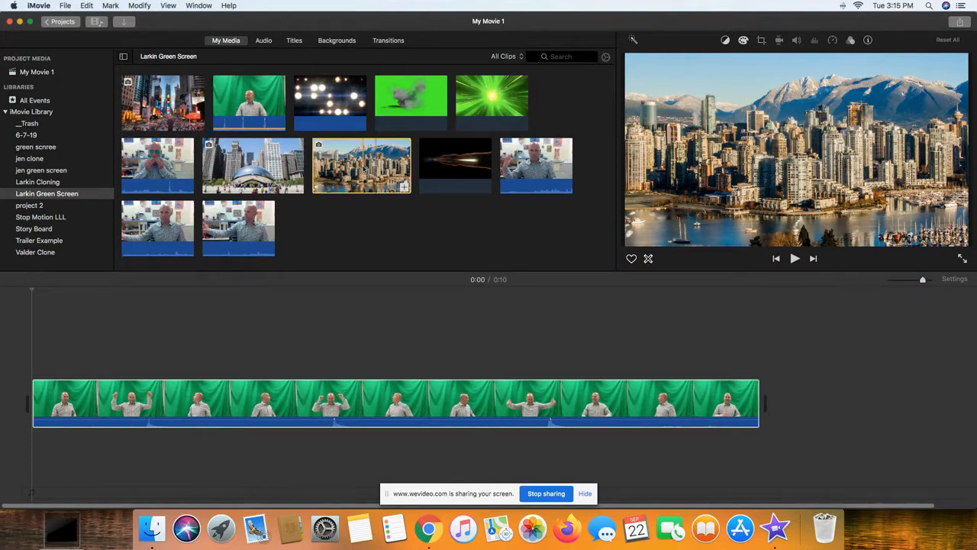
mouse_move(286, 267)
mouse_down()
mouse_move(229, 328)
mouse_move(137, 356)
mouse_move(88, 353)
mouse_move(353, 353)
mouse_up()
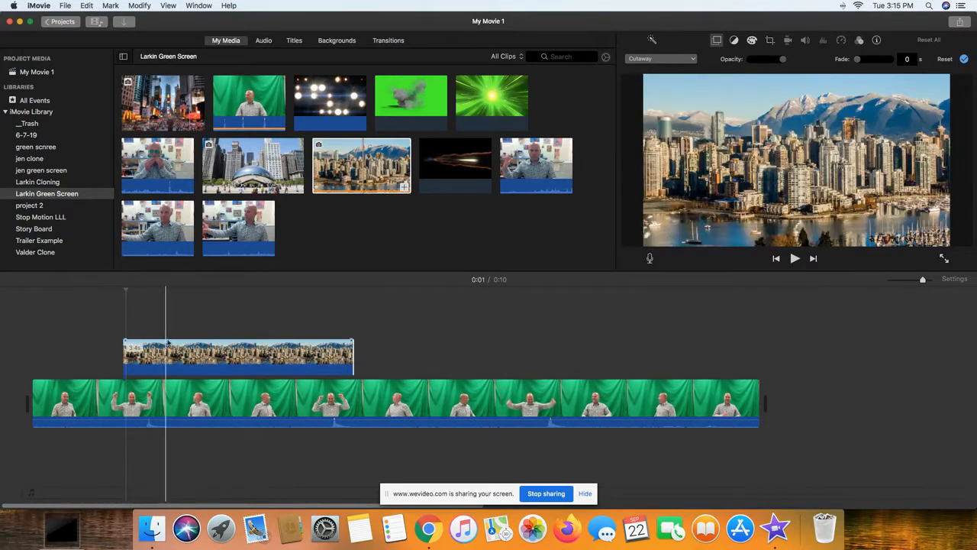
Try the Green/Blue Screen overlay setting on the skyline photo above the green-screen clip
click(218, 356)
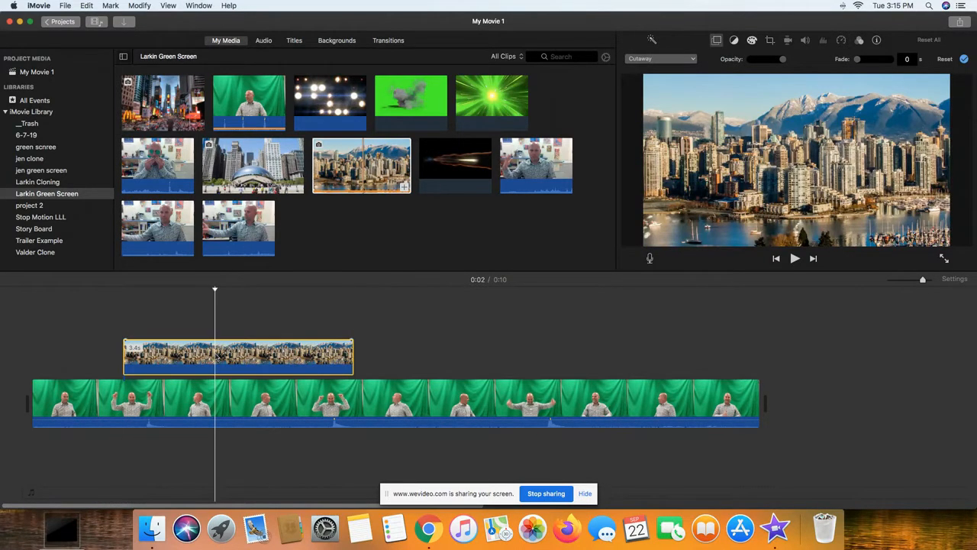
click(689, 60)
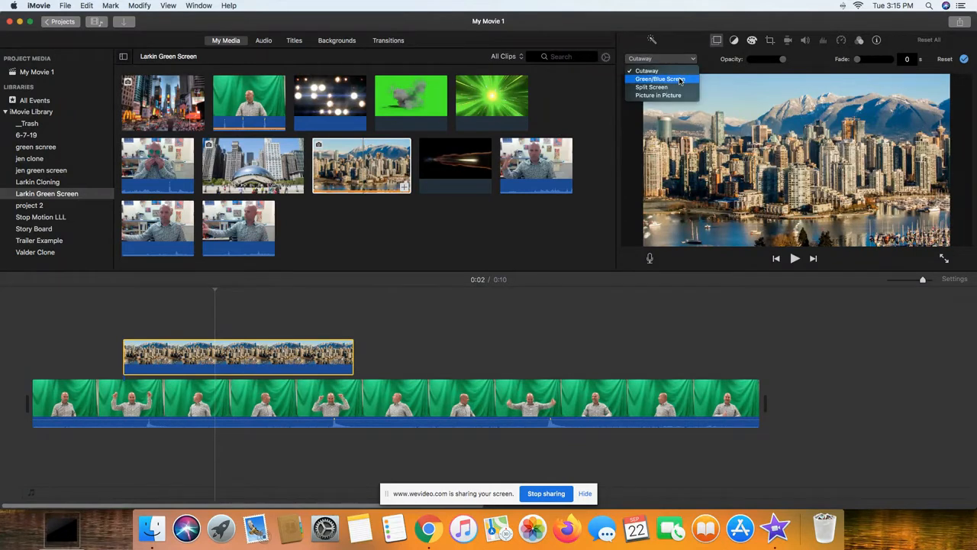
click(679, 81)
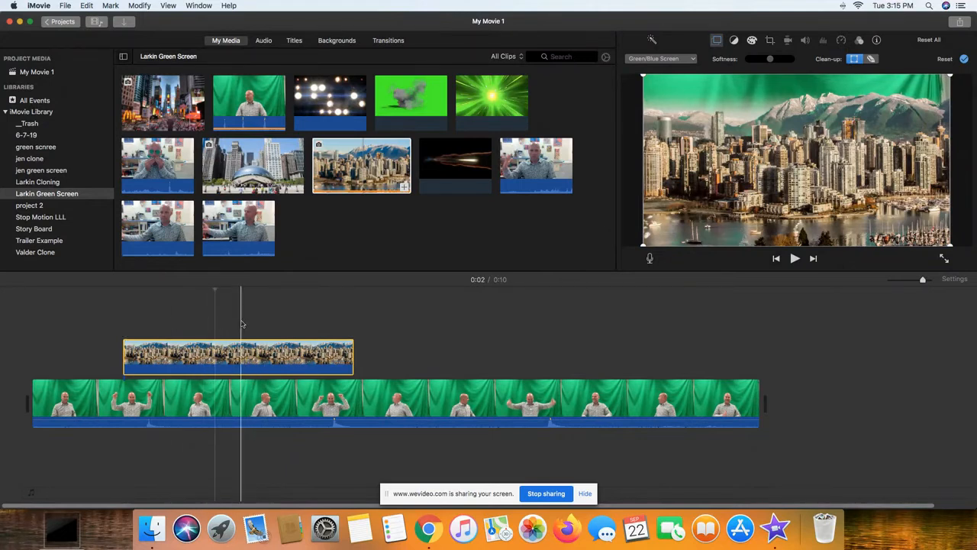
Delete the skyline overlay and the green-screen clip from the timeline
click(268, 364)
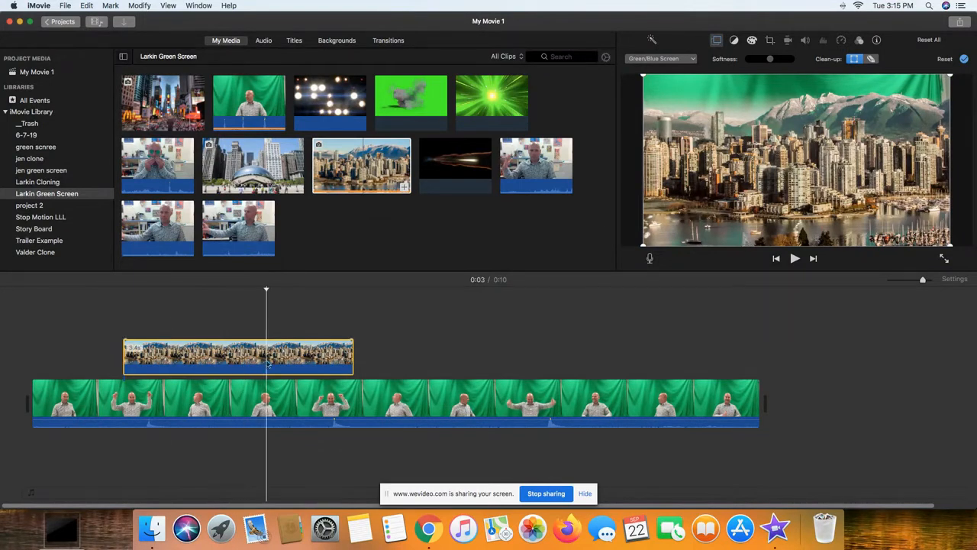
key(Delete)
click(273, 404)
key(Delete)
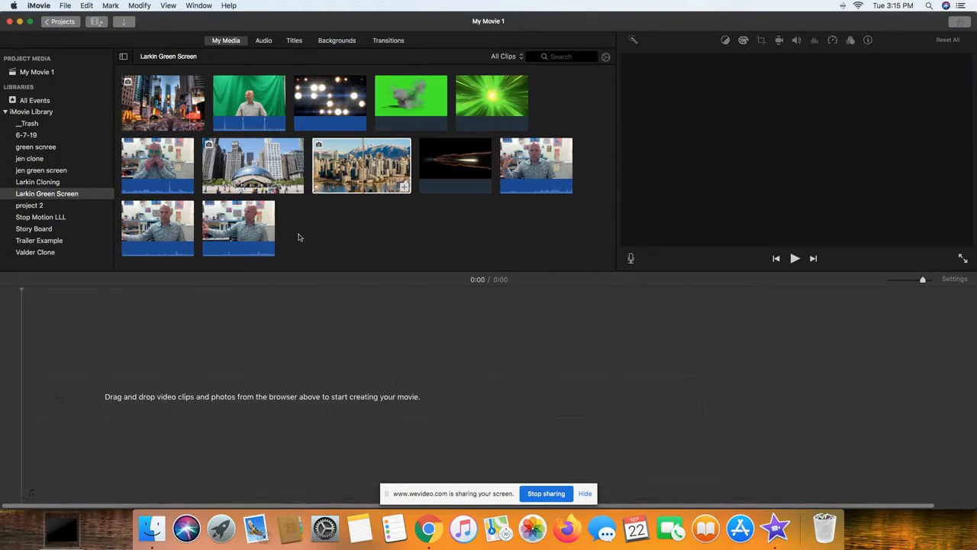
Place the mountain-skyline photo on the main track and overlay the full green-screen clip above it at the timeline's start
click(374, 164)
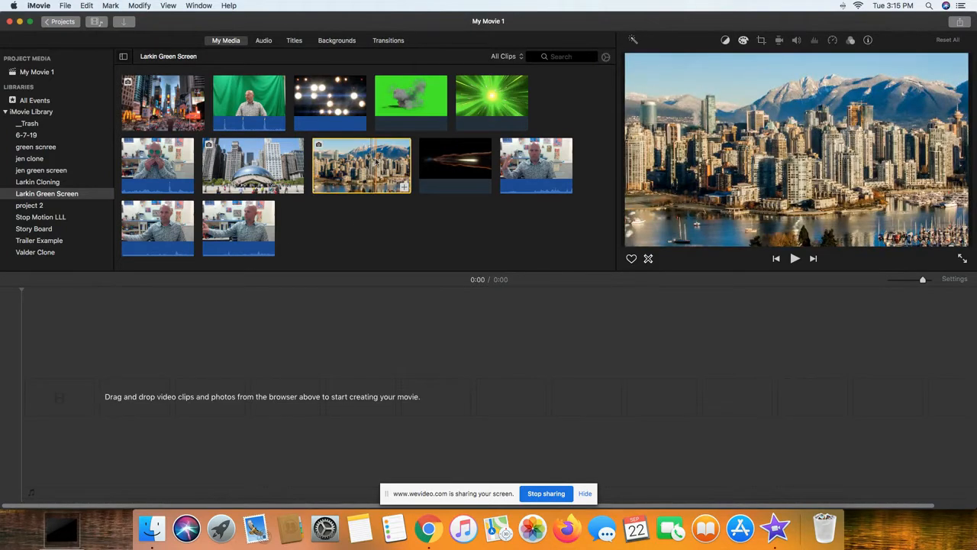
drag(213, 396, 107, 403)
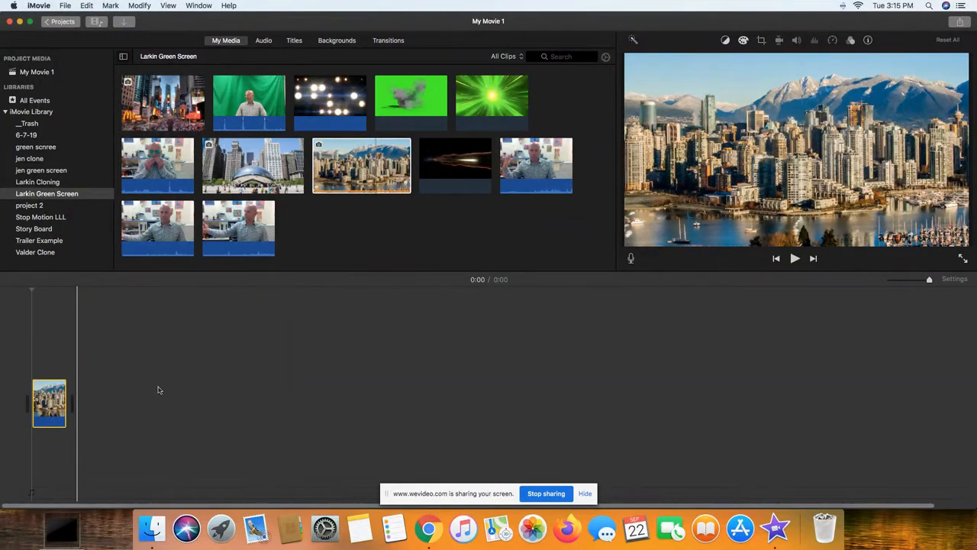
click(268, 99)
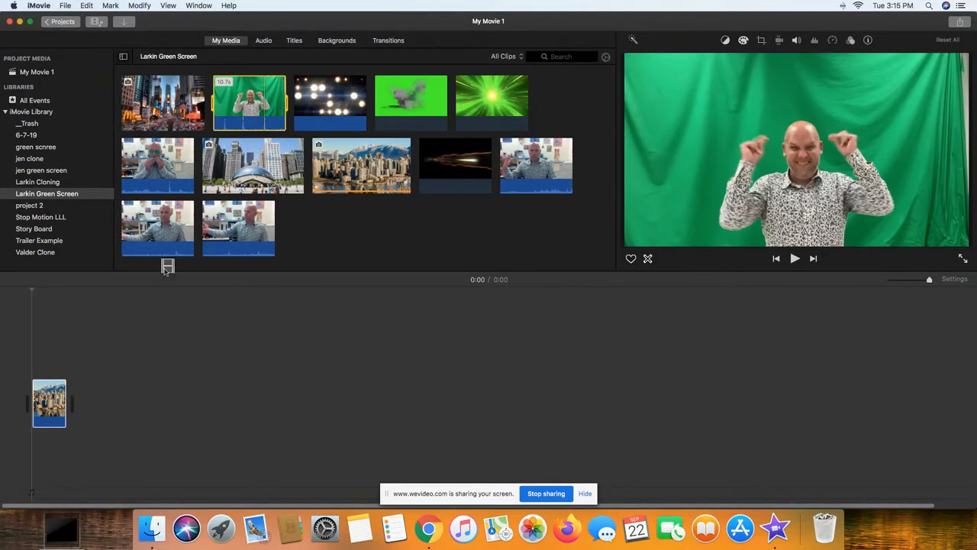
drag(167, 268, 90, 398)
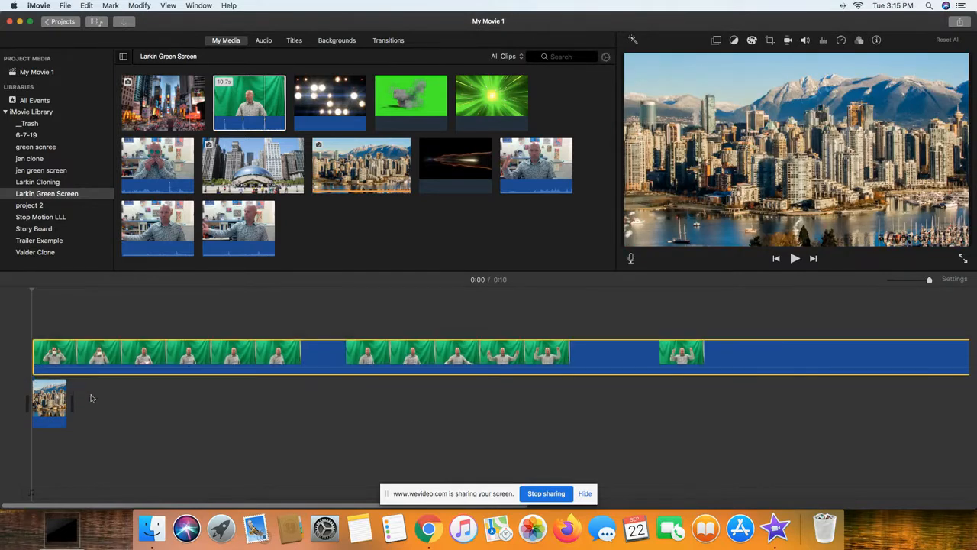
Set the video overlay of the upper green-screen clip to Green/Blue Screen
click(169, 351)
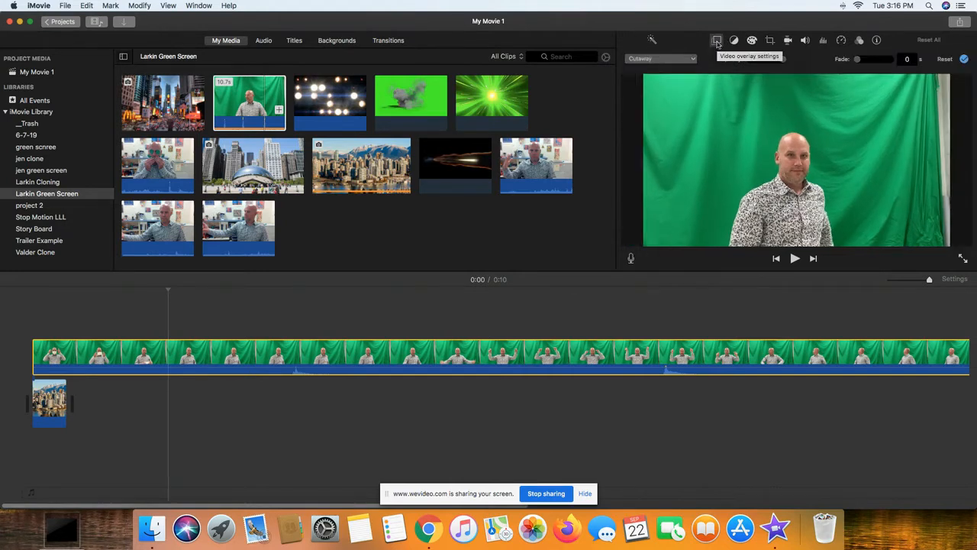
click(694, 60)
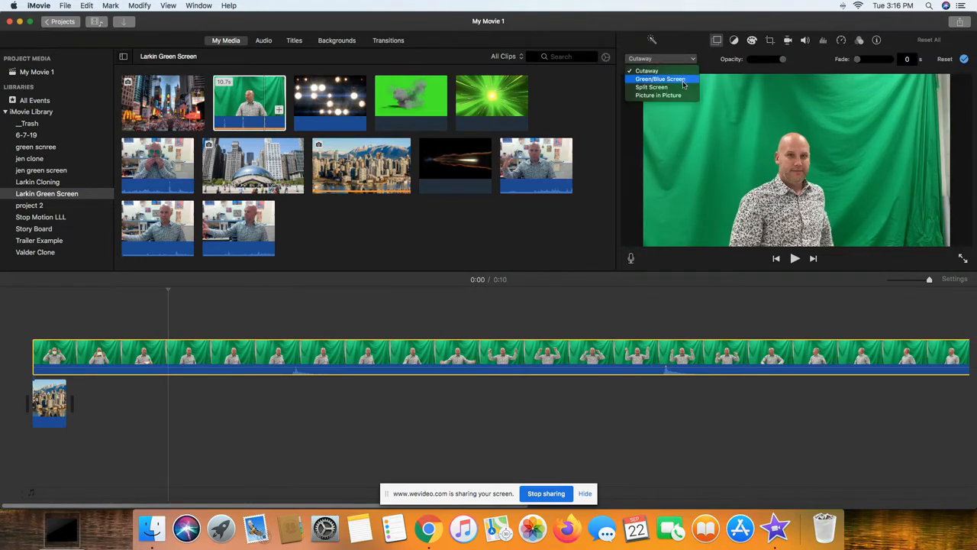
click(684, 79)
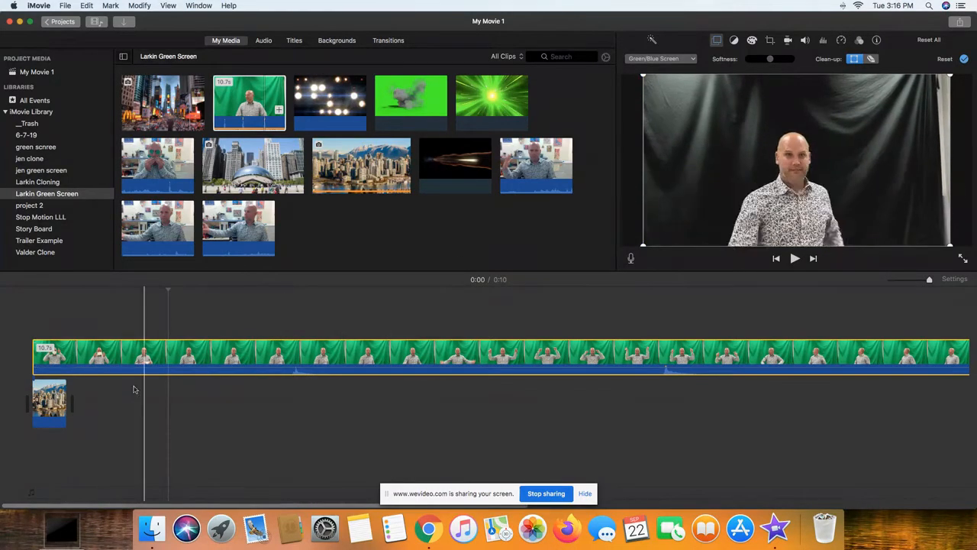
Extend the skyline photo's end on the main track to a duration of about 1.7 s
click(57, 402)
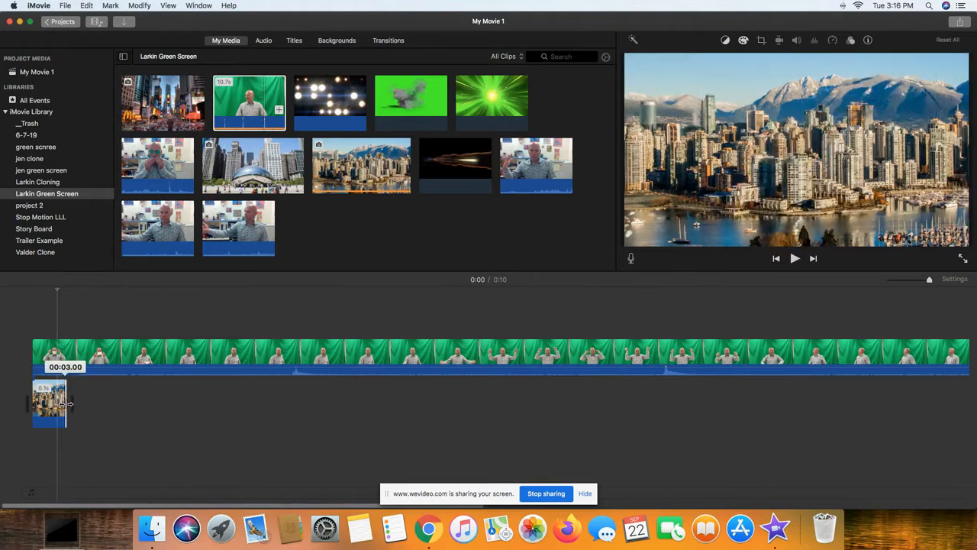
scroll(501, 394, left, 2)
scroll(86, 407, right, 2)
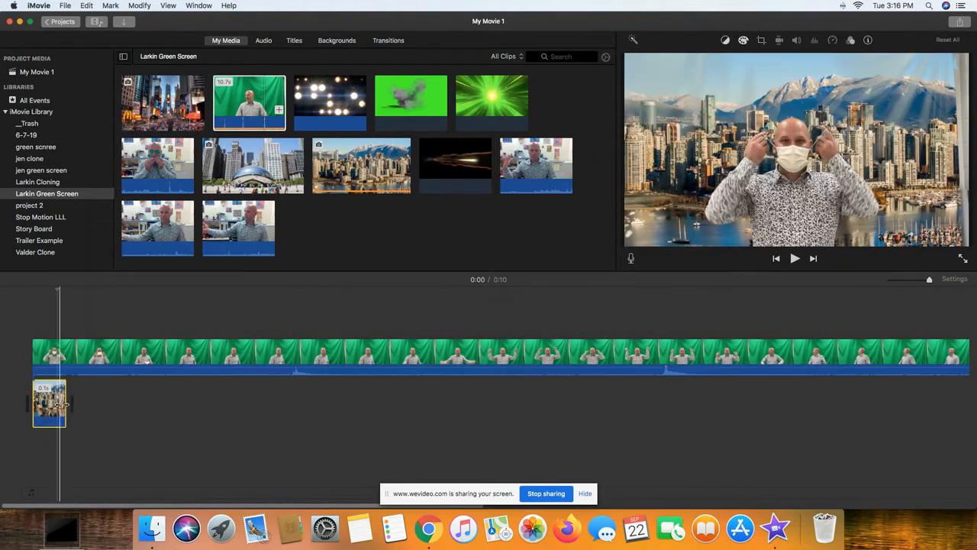
click(52, 405)
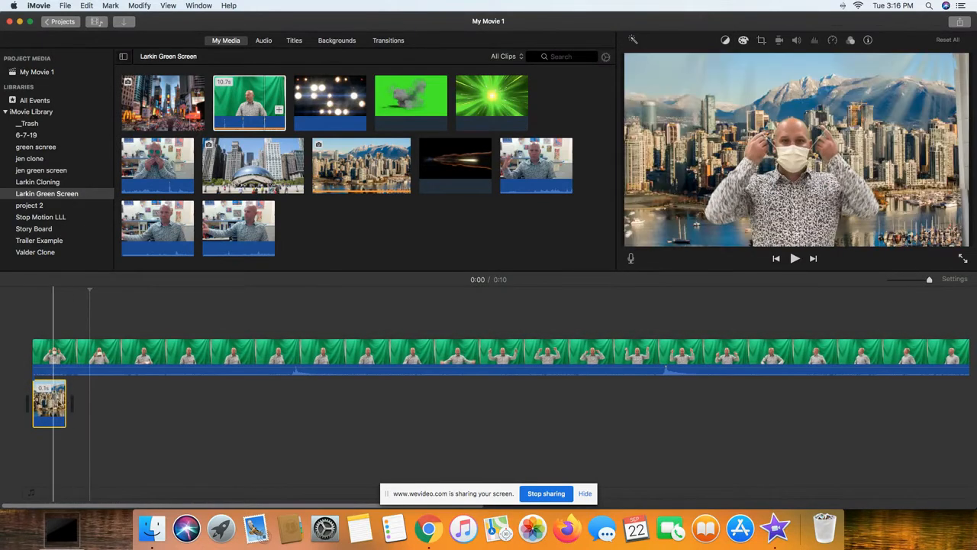
scroll(77, 408, left, 2)
scroll(77, 408, right, 2)
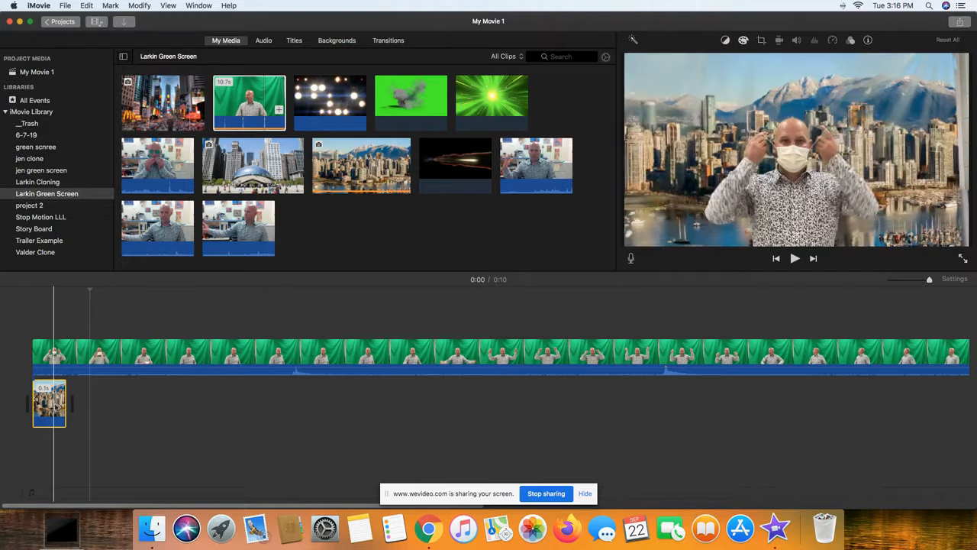
scroll(130, 412, left, 2)
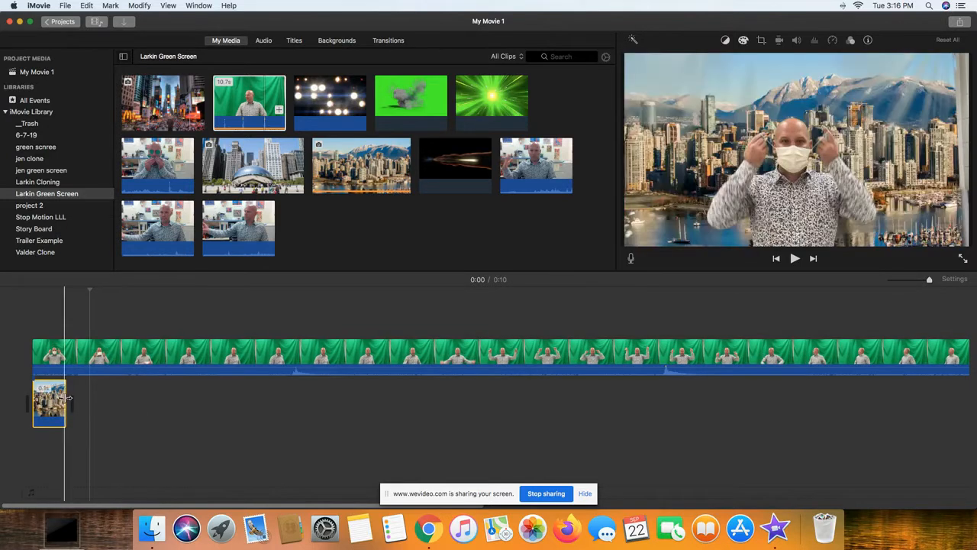
drag(69, 398, 276, 397)
scroll(277, 398, left, 2)
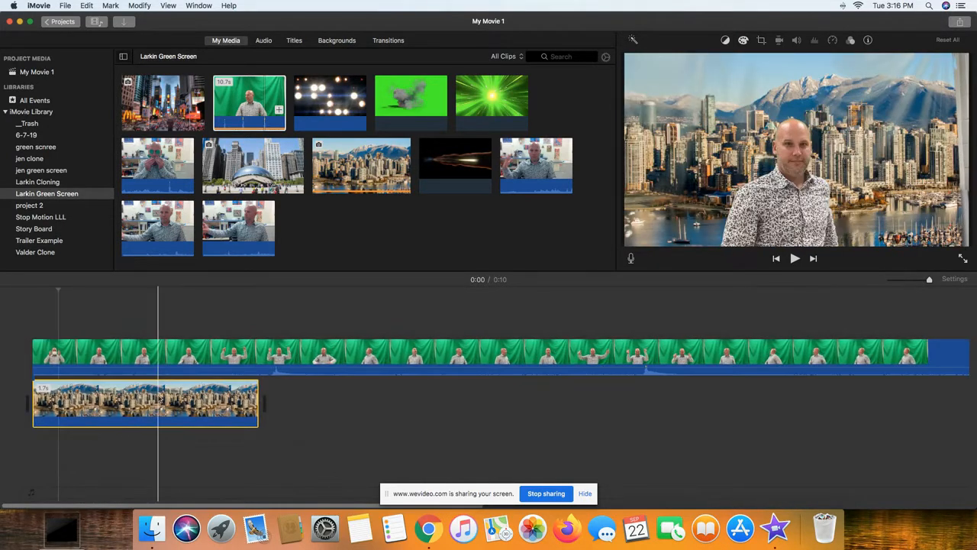
Trim the start of the green-screen clip to leave about 9.2 s and move the clip back to the timeline's beginning
drag(34, 356, 234, 359)
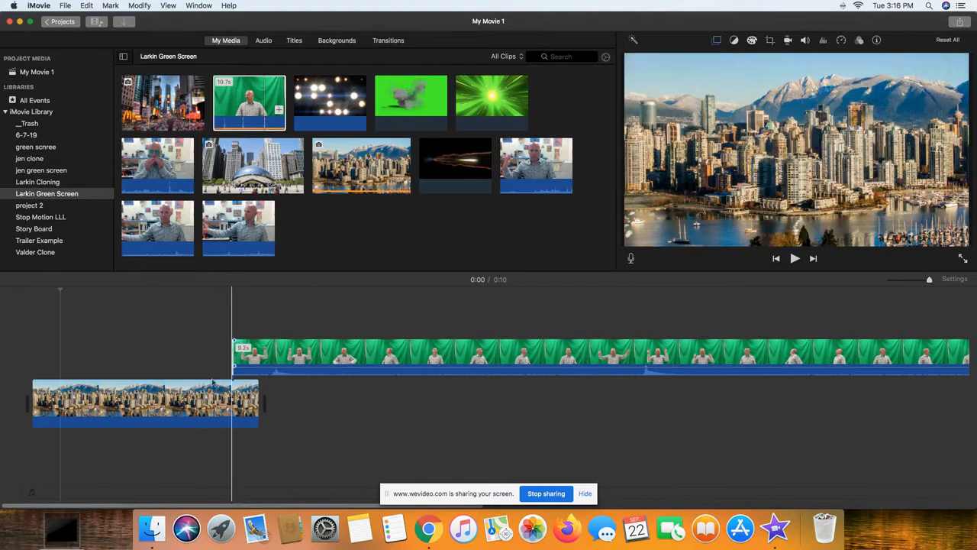
click(254, 413)
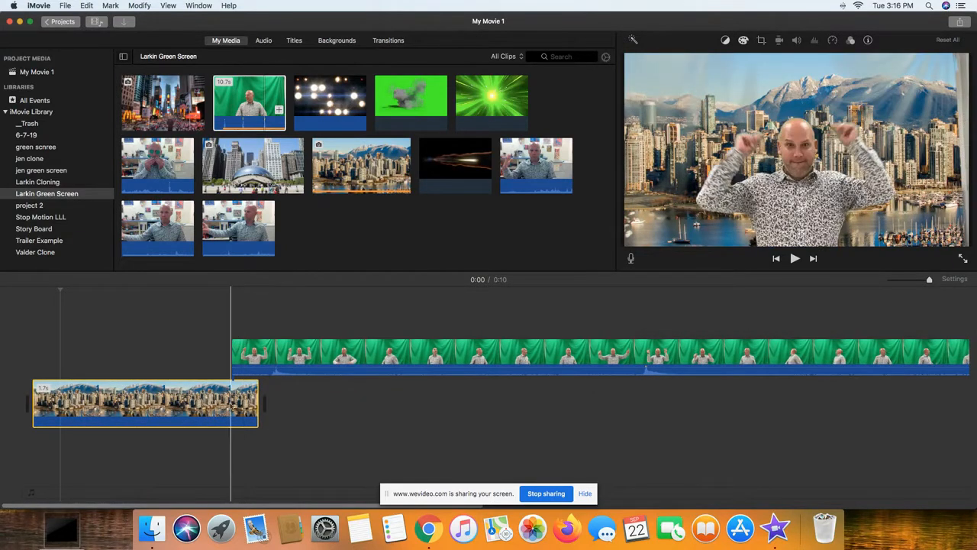
drag(274, 351, 75, 352)
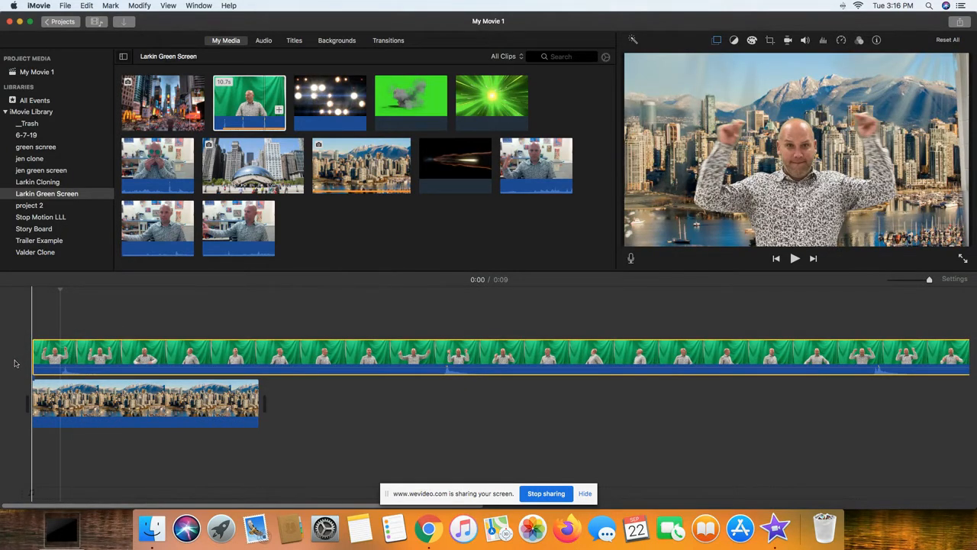
Play back the composite and extend the skyline photo further beneath the green-screen clip
key(space)
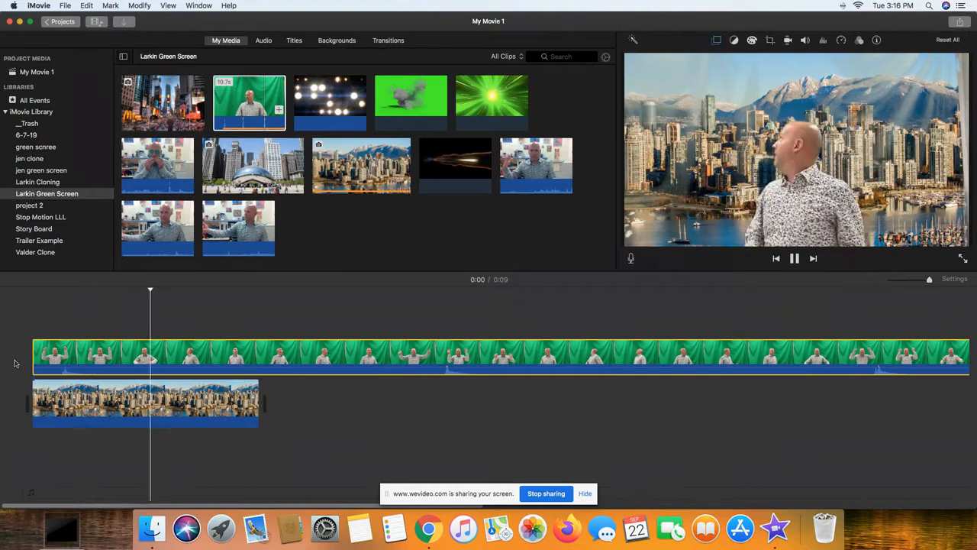
key(space)
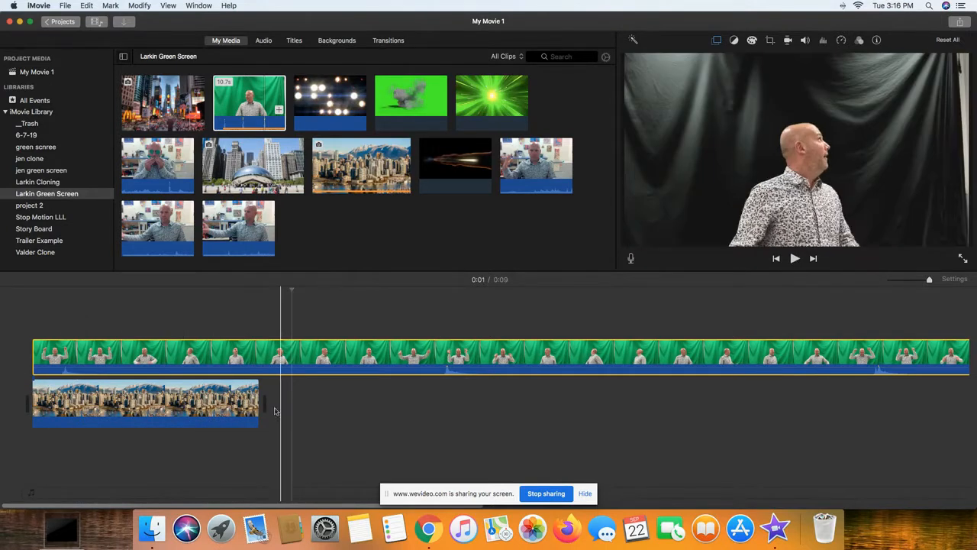
drag(259, 407, 425, 411)
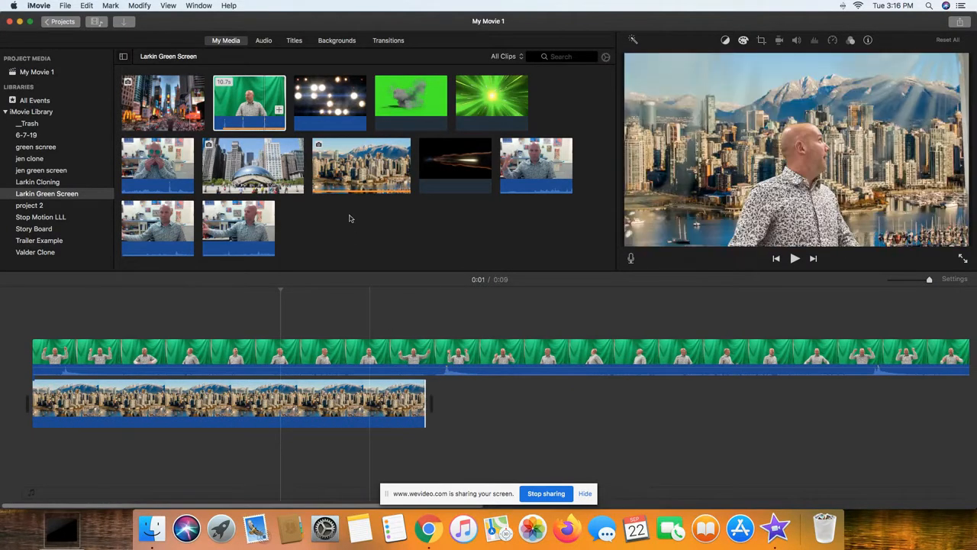
Append the Times Square and Chicago Bean photos after the skyline photo, stretching both beneath the green-screen clip to near its end
click(172, 116)
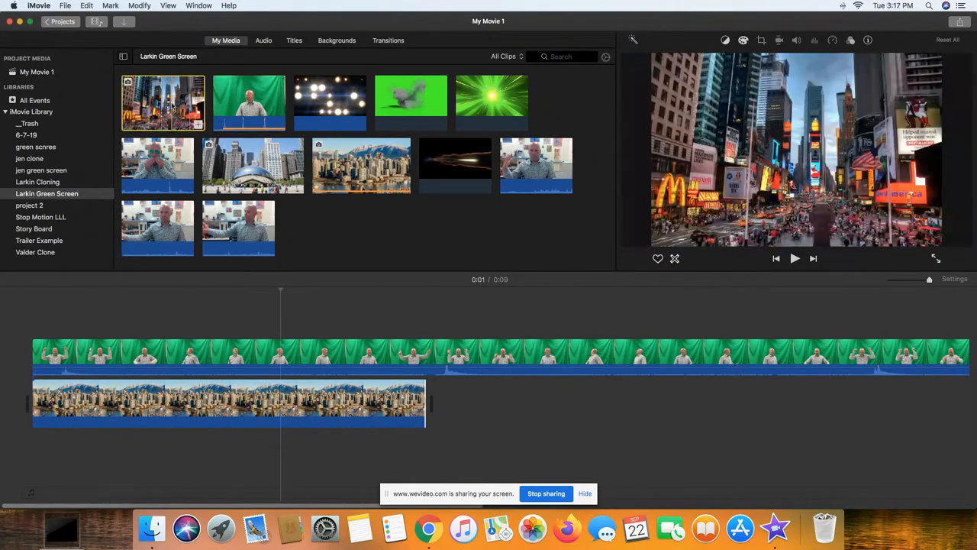
drag(320, 290, 824, 414)
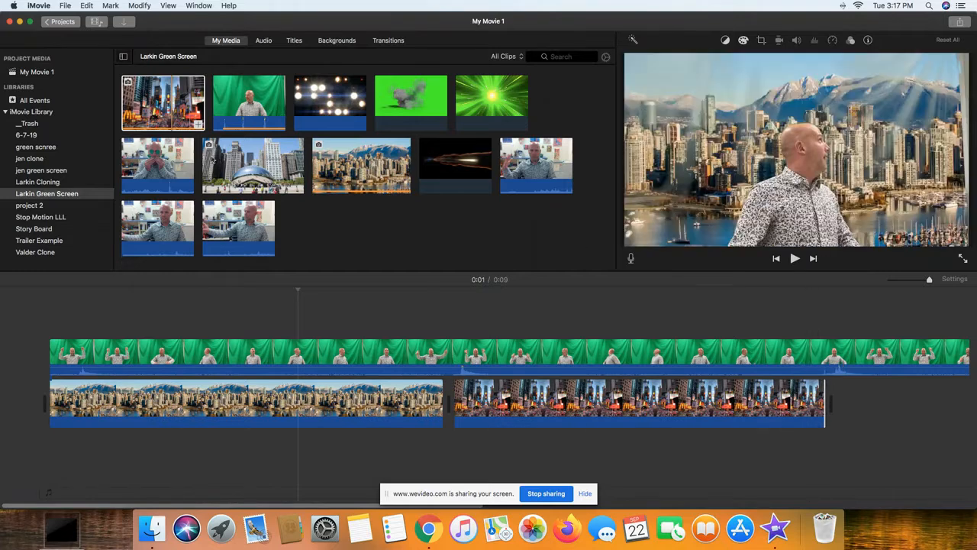
drag(244, 164, 854, 401)
click(562, 494)
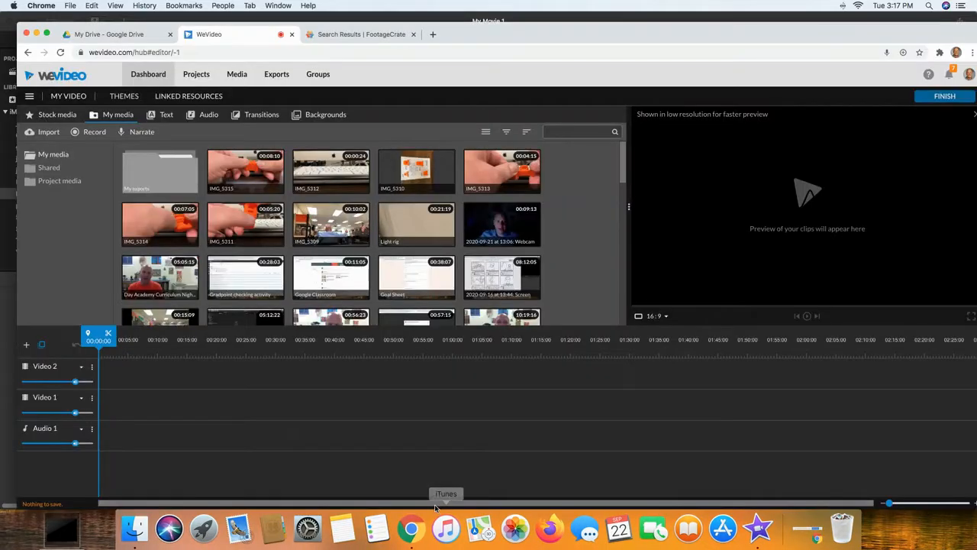
click(757, 505)
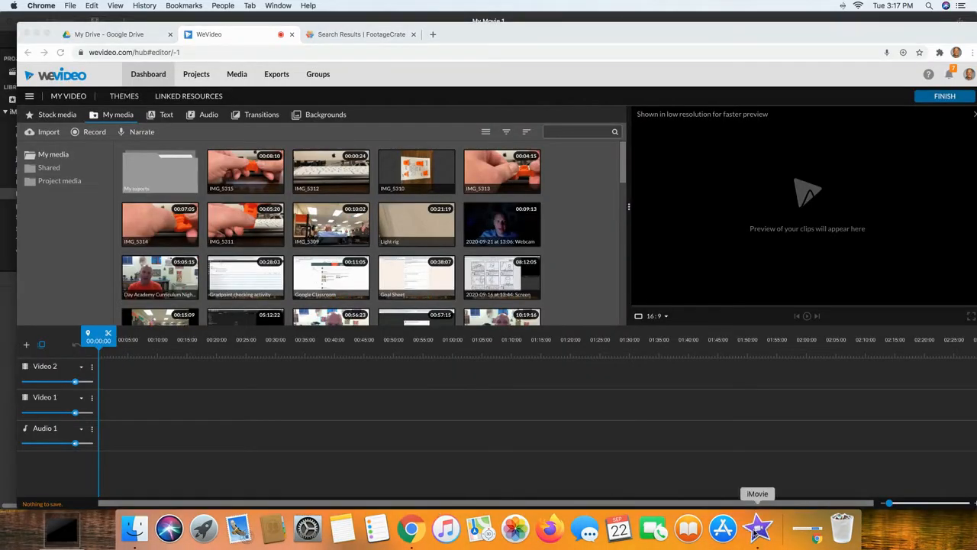
scroll(605, 489, right, 8)
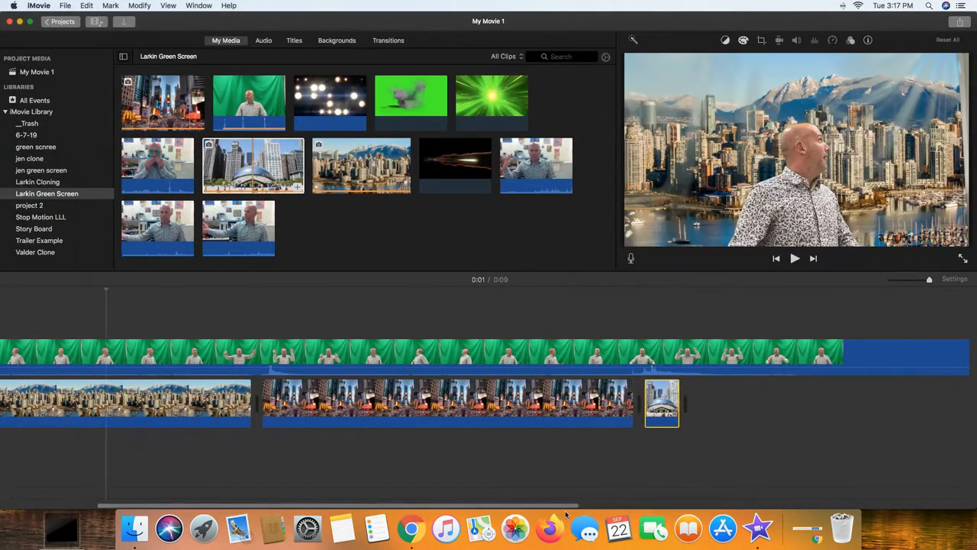
scroll(611, 499, right, 4)
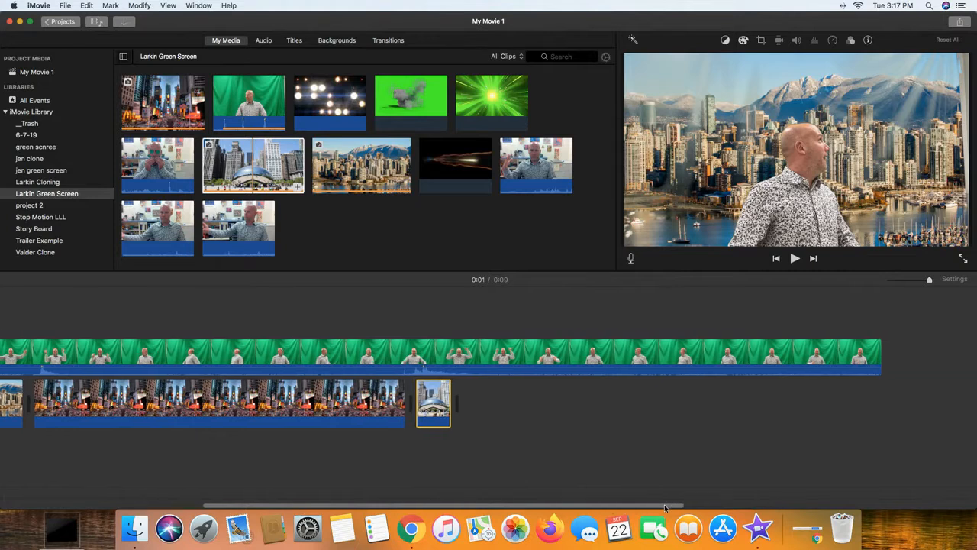
drag(451, 412, 847, 423)
drag(521, 506, 3, 470)
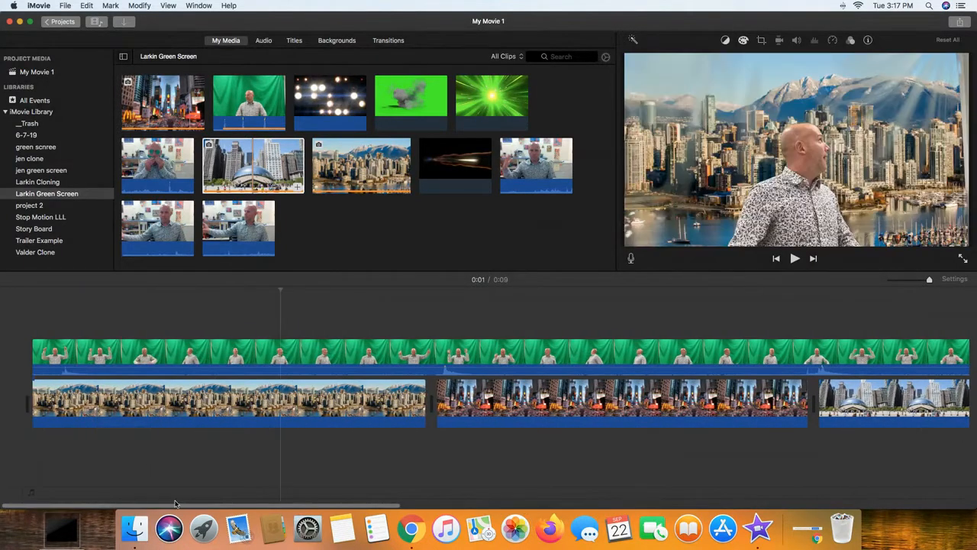
Play back the composite with the three city backgrounds and clear all clips from the timeline
key(space)
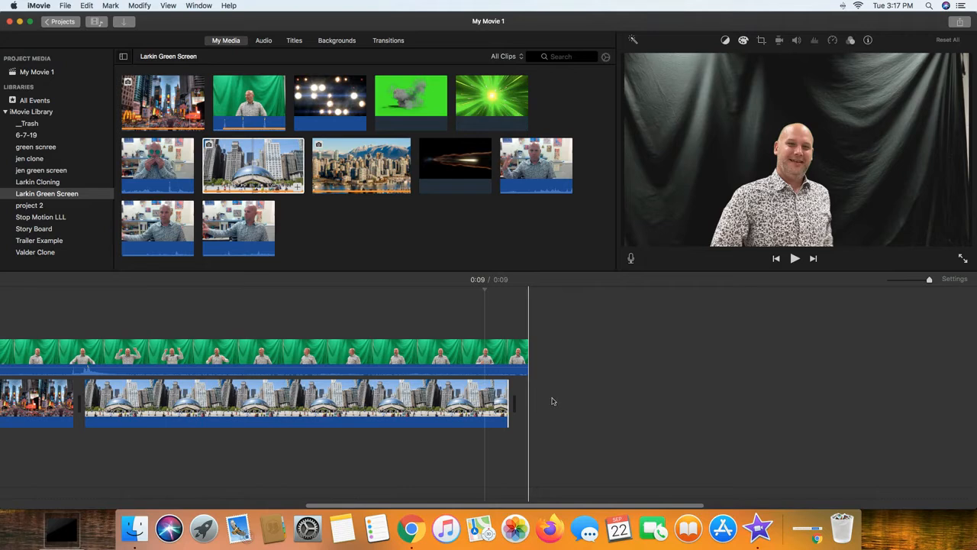
scroll(489, 458, up, 5)
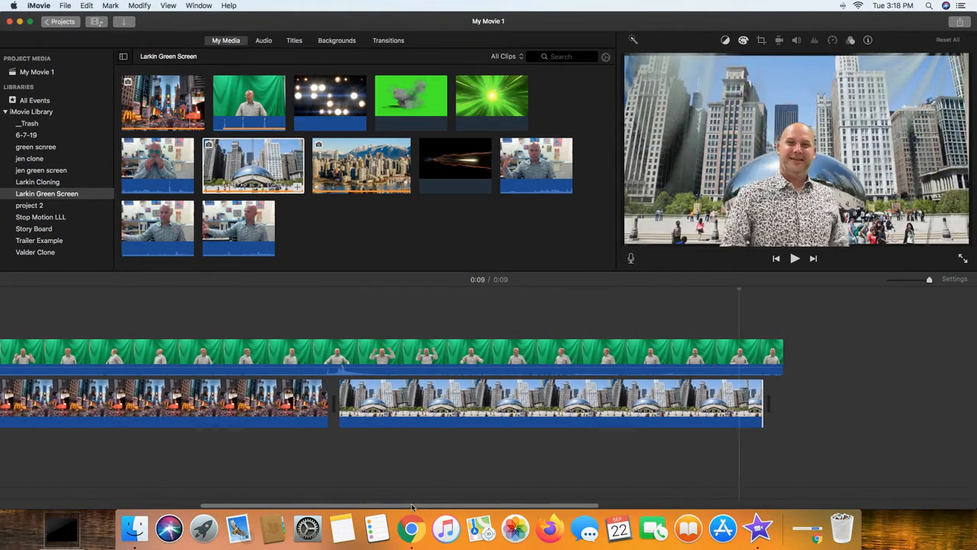
click(463, 399)
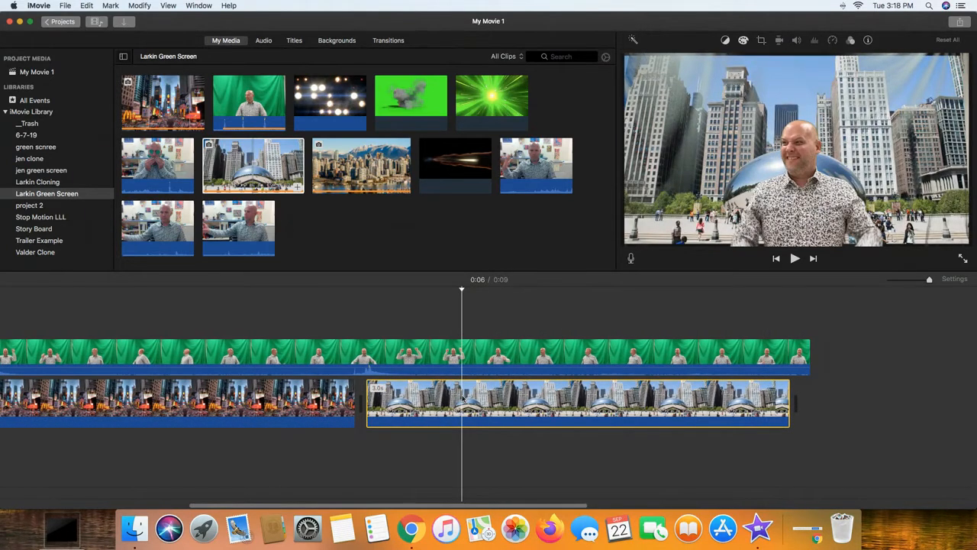
key(Delete)
scroll(405, 399, left, 5)
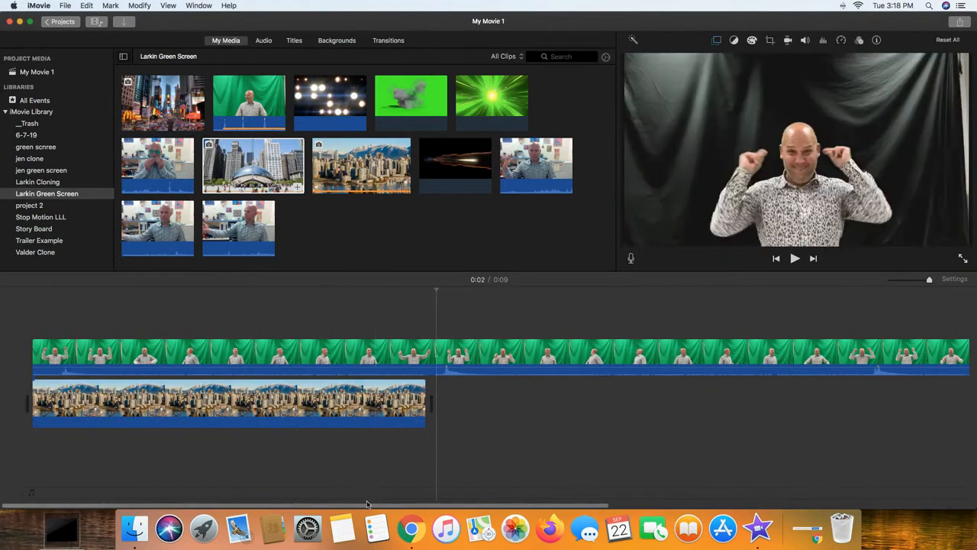
key(super+a)
key(Delete)
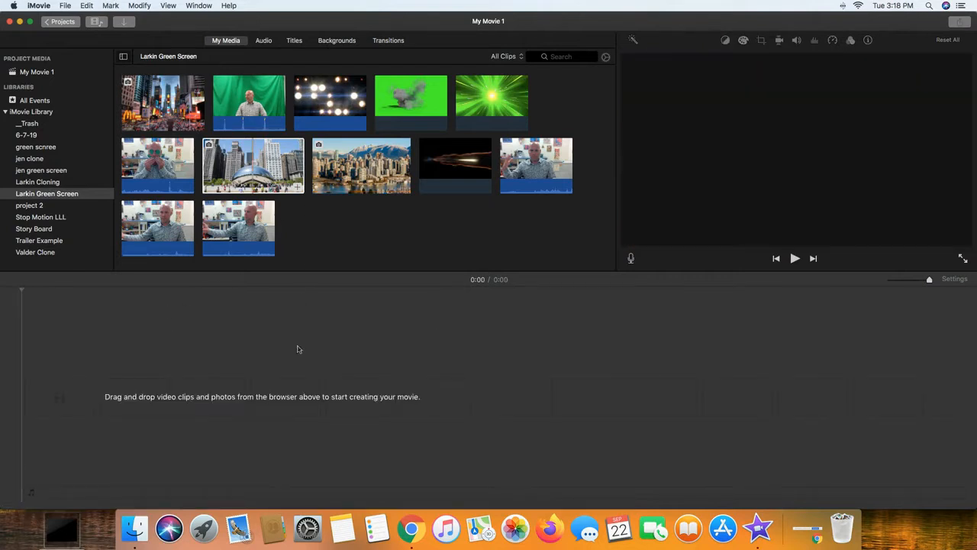
Place the flashing-lights clip on the main track and overlay the green-screen clip from the beginning, trimming its start to leave about 9.4 s
click(336, 92)
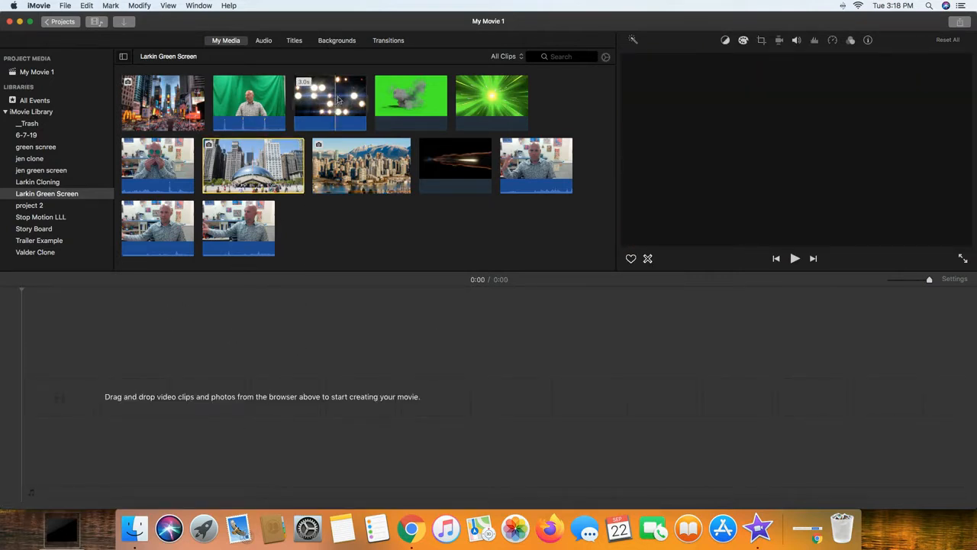
drag(337, 96, 29, 412)
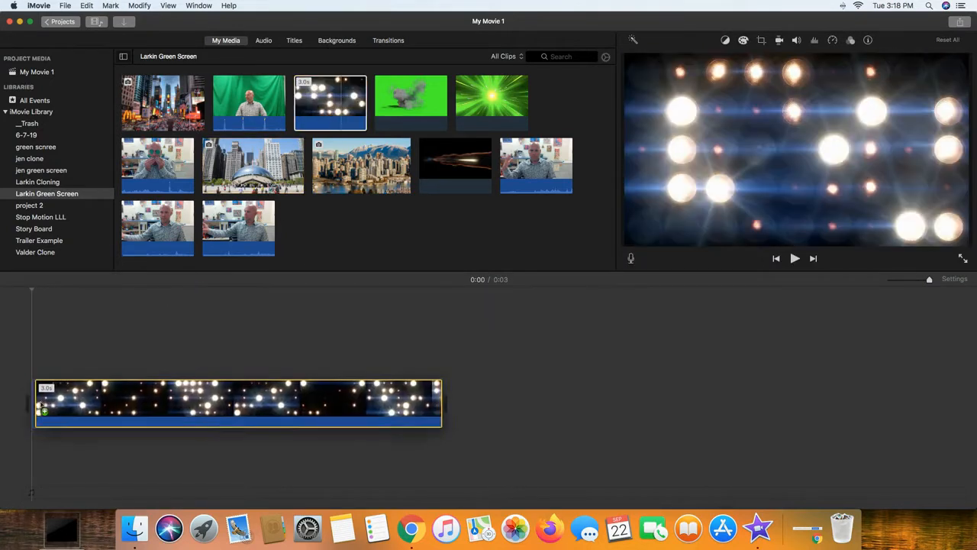
drag(249, 99, 34, 350)
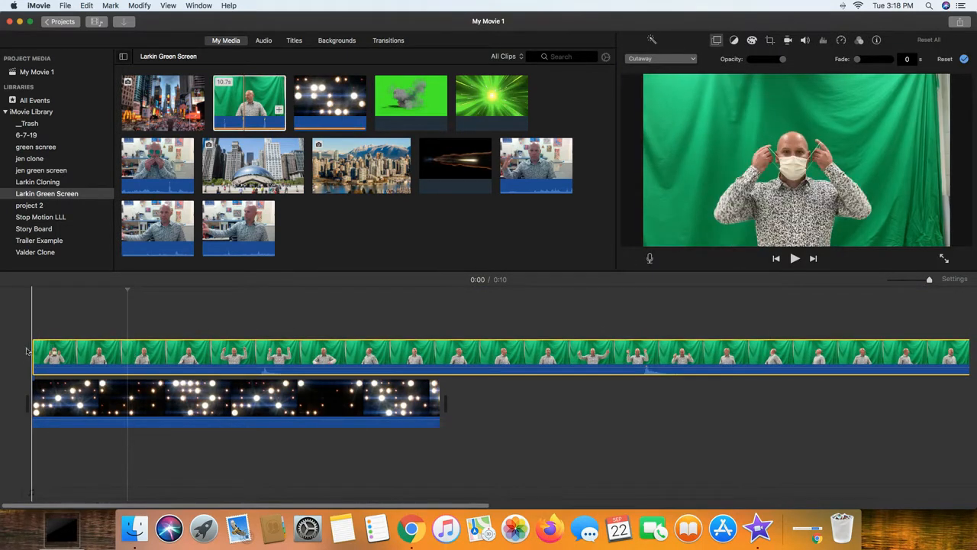
drag(32, 351, 205, 359)
drag(279, 358, 72, 362)
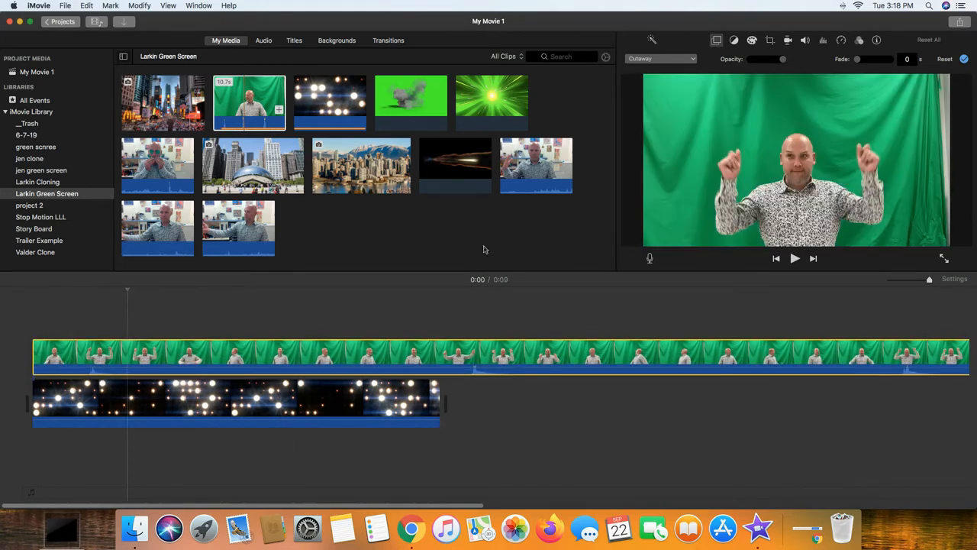
Set the overlaid clip to Green/Blue Screen and play the composite over the flashing lights
click(695, 58)
click(683, 84)
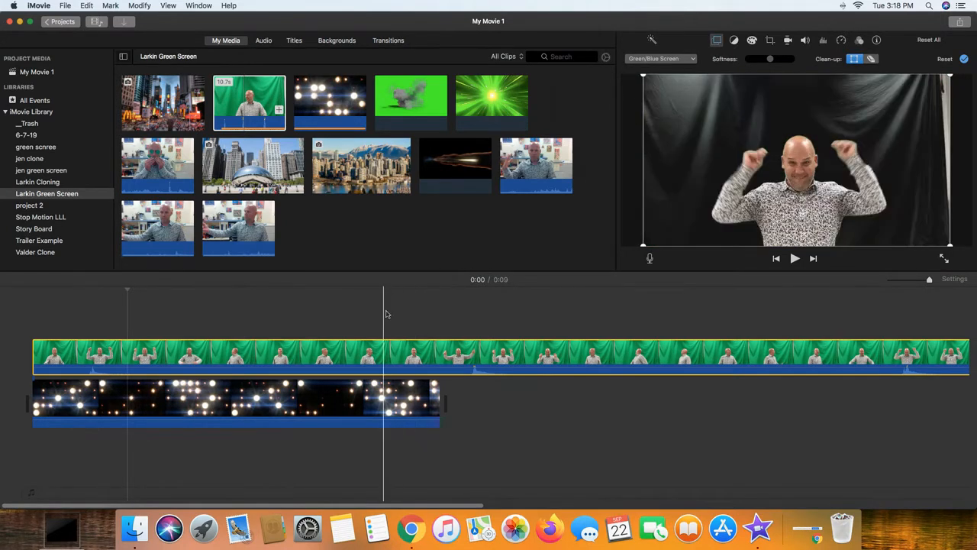
key(space)
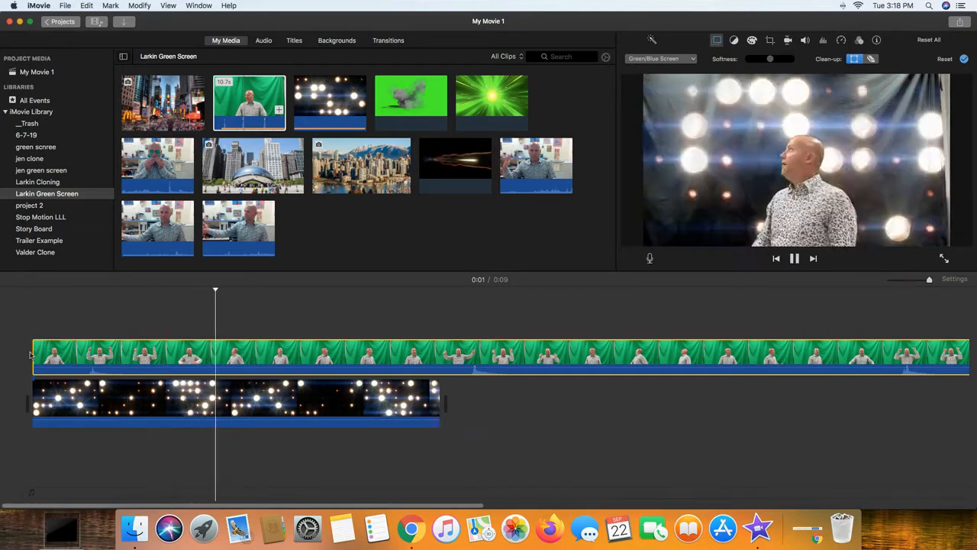
key(space)
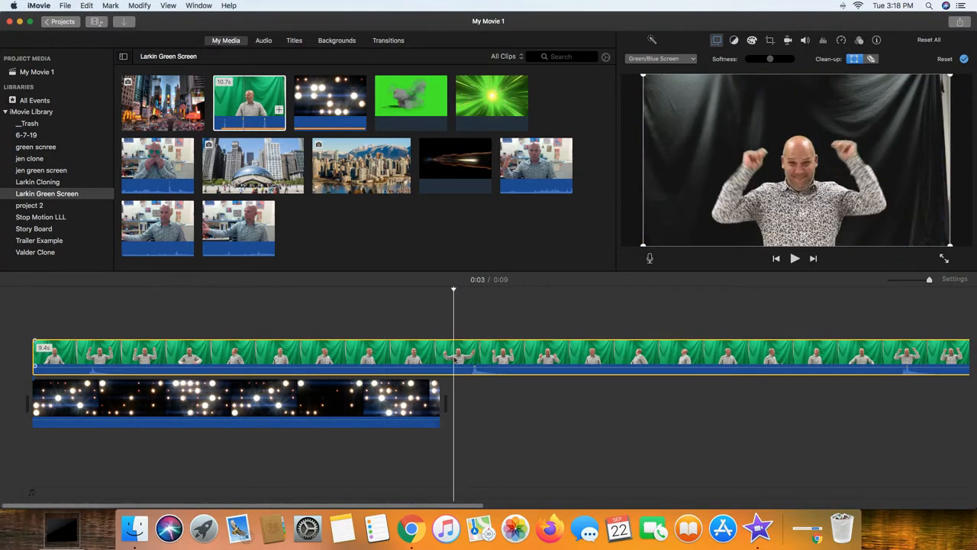
Delete both clips from the timeline and place the clip of the man with green face cutouts on the main track
key(Delete)
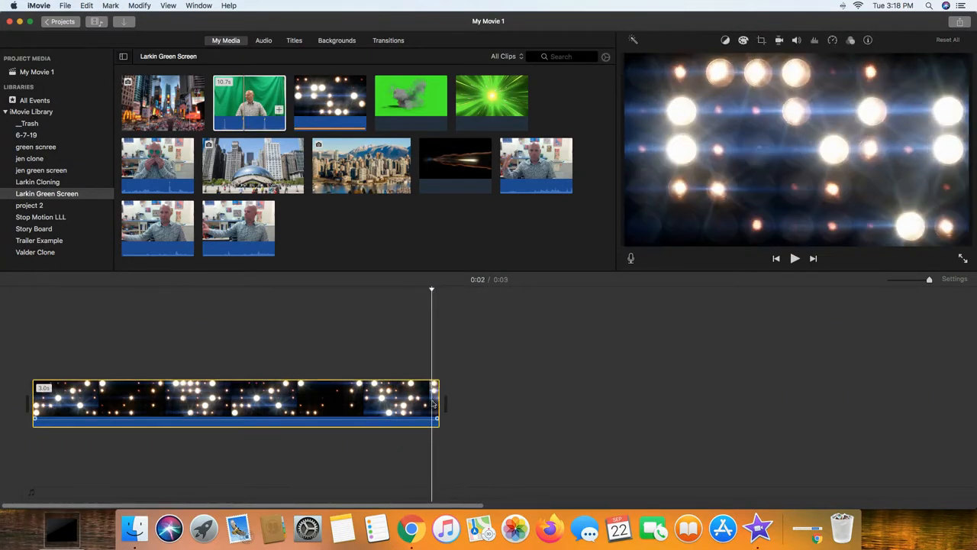
key(Delete)
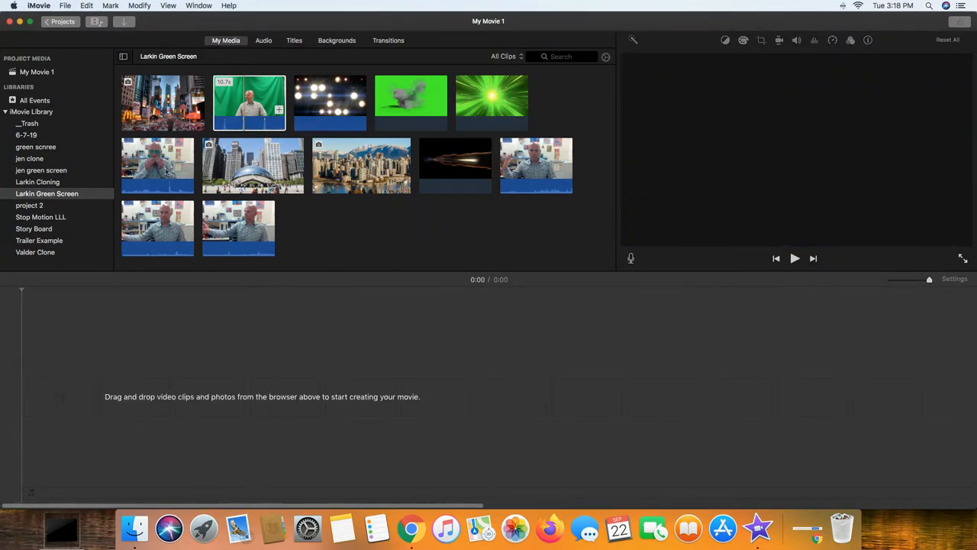
drag(167, 171, 45, 386)
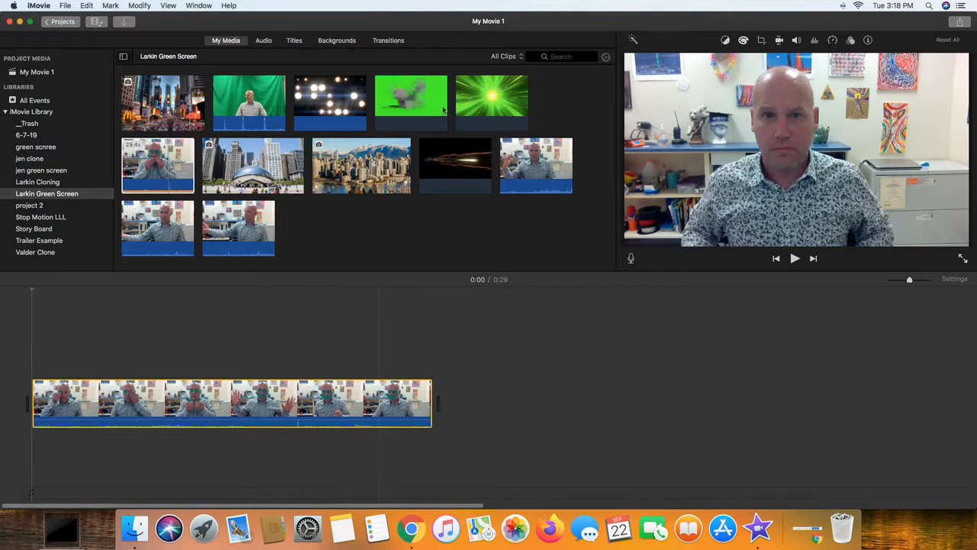
Overlay the green starburst clip near the start of the face-cutout clip and set it to Green/Blue Screen
drag(492, 96, 80, 355)
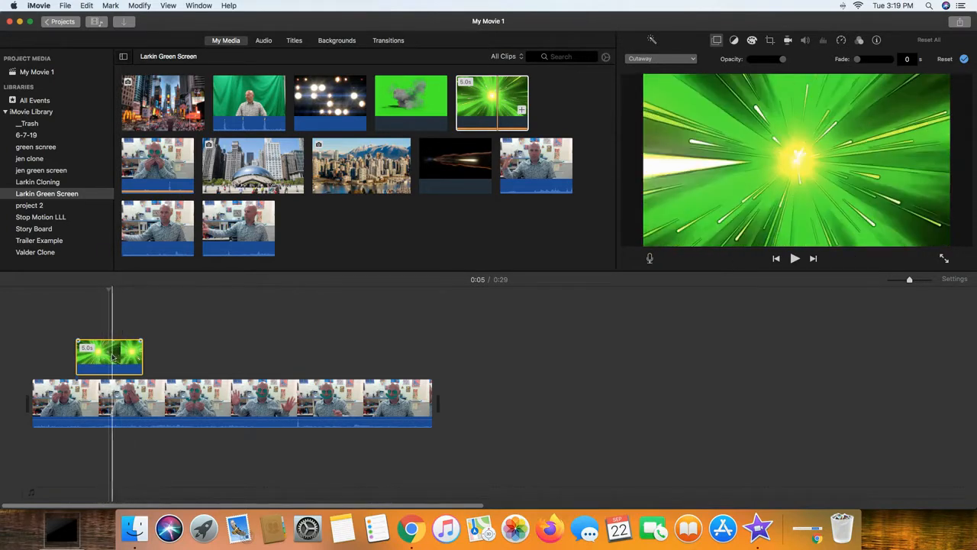
click(692, 60)
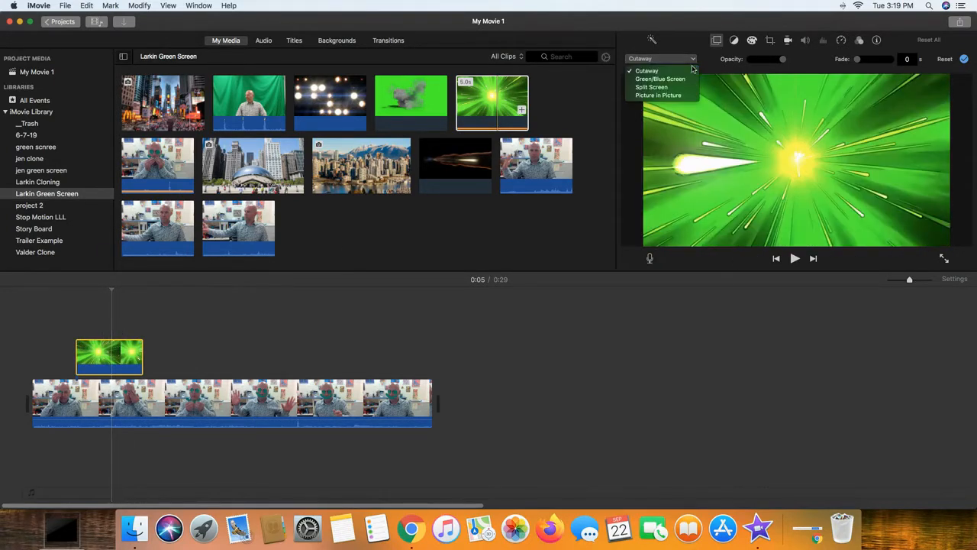
click(689, 80)
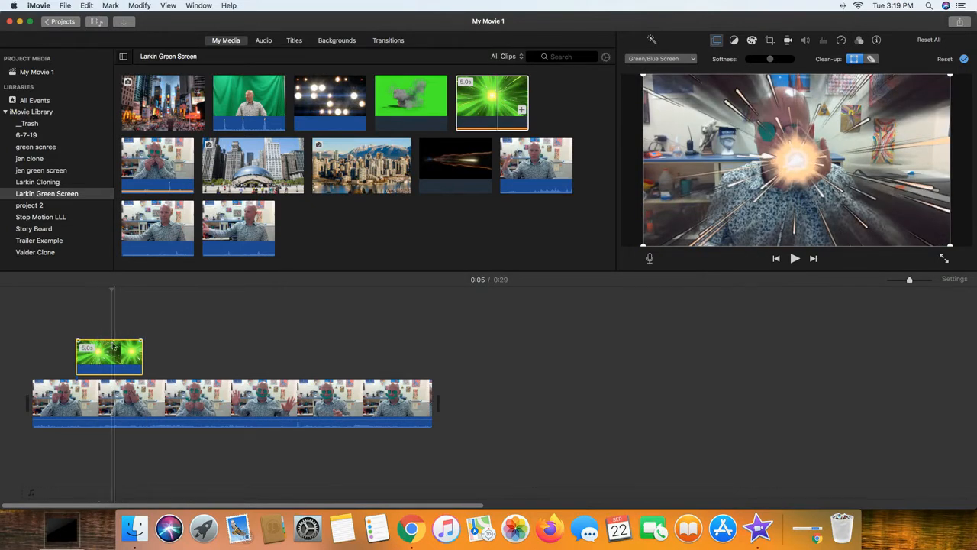
Clear the timeline and place the green starburst clip on the main track
click(201, 413)
key(Delete)
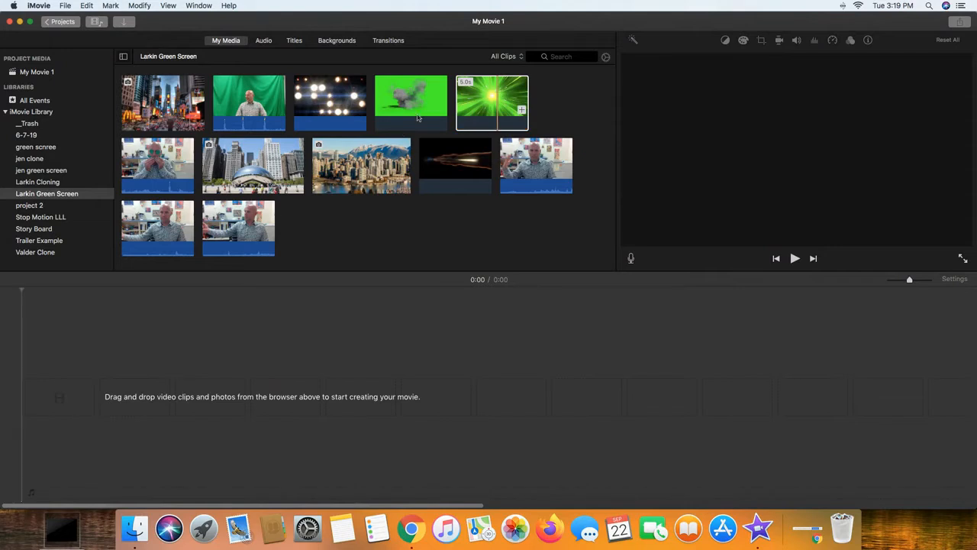
drag(510, 102, 183, 366)
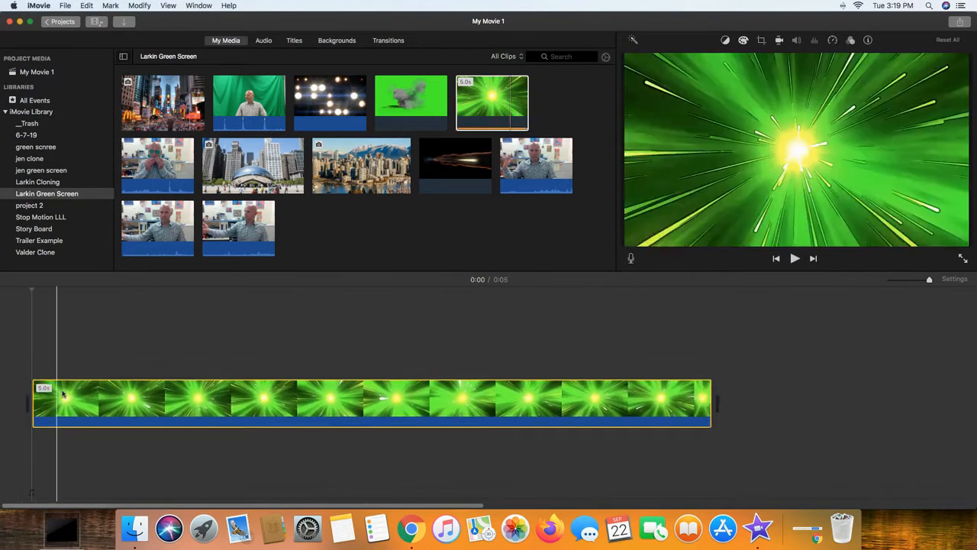
Overlay the face-cutout clip above the starburst from the timeline's beginning and set it to Green/Blue Screen
drag(251, 103, 132, 262)
drag(176, 161, 33, 362)
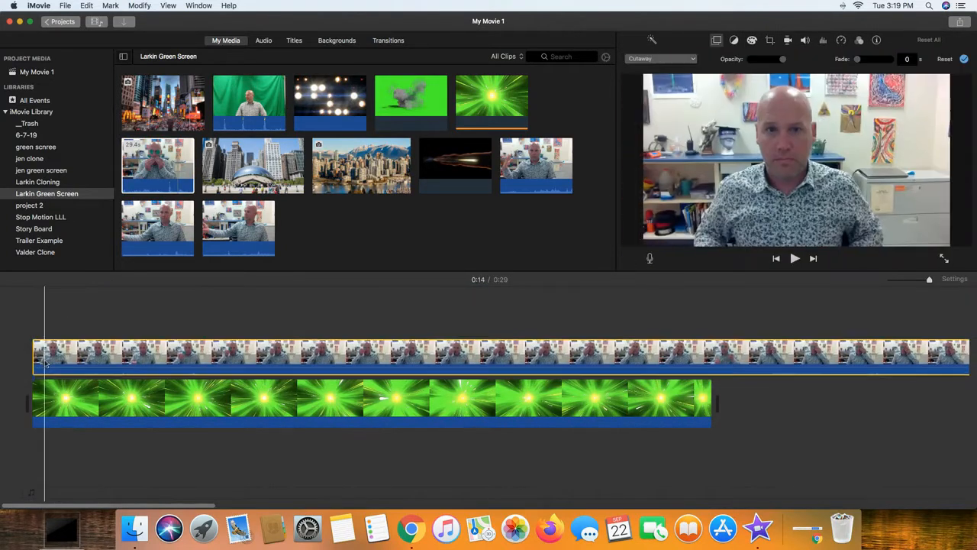
click(690, 60)
click(656, 76)
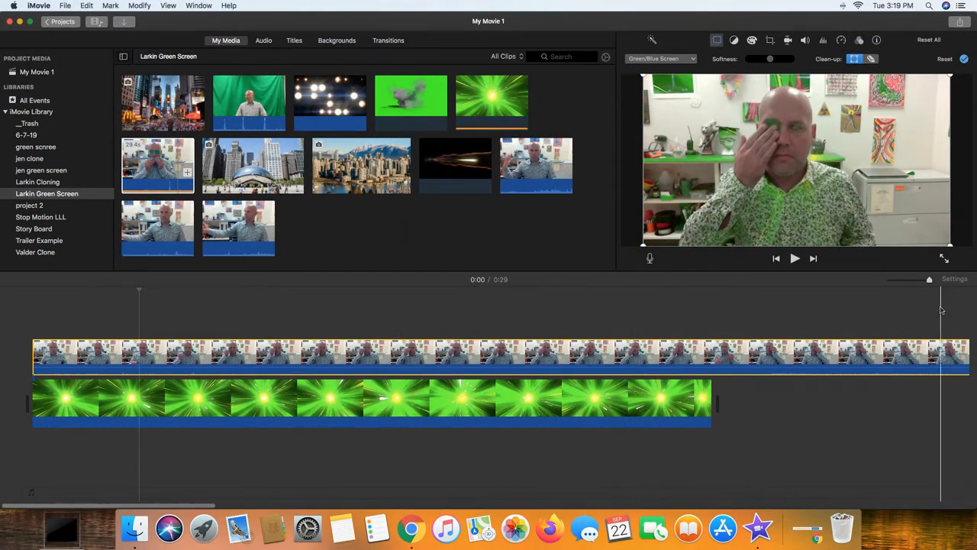
Copy the starburst clip and paste it repeatedly along the main track until seven starbursts extend past the overlay's end
drag(929, 279, 909, 281)
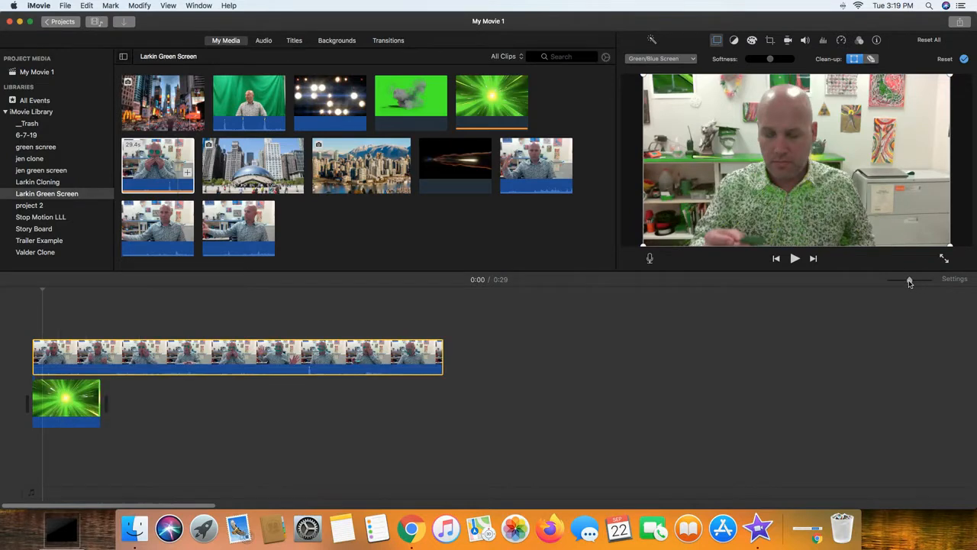
click(82, 393)
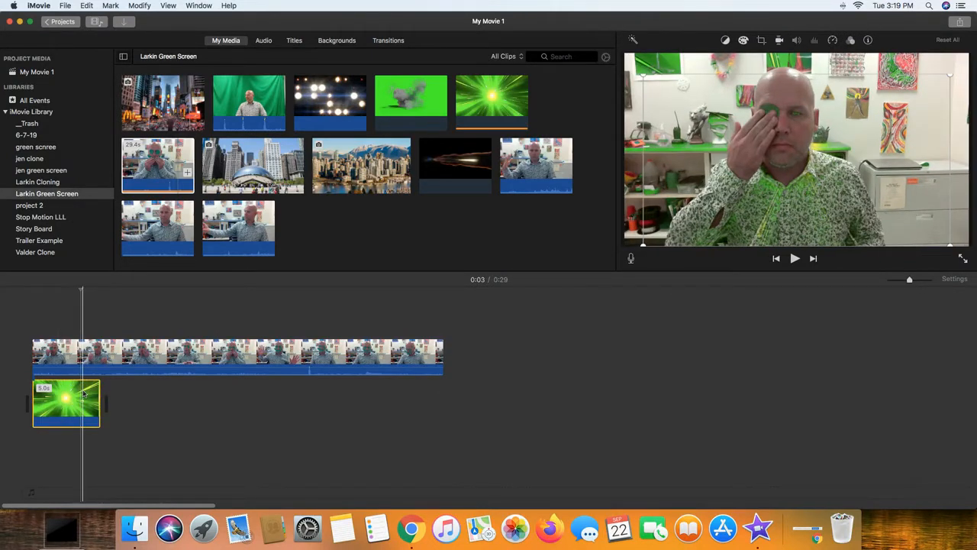
click(111, 305)
key(super+v)
key(super+v)
key(super+v)
key(super+v)
key(super+v)
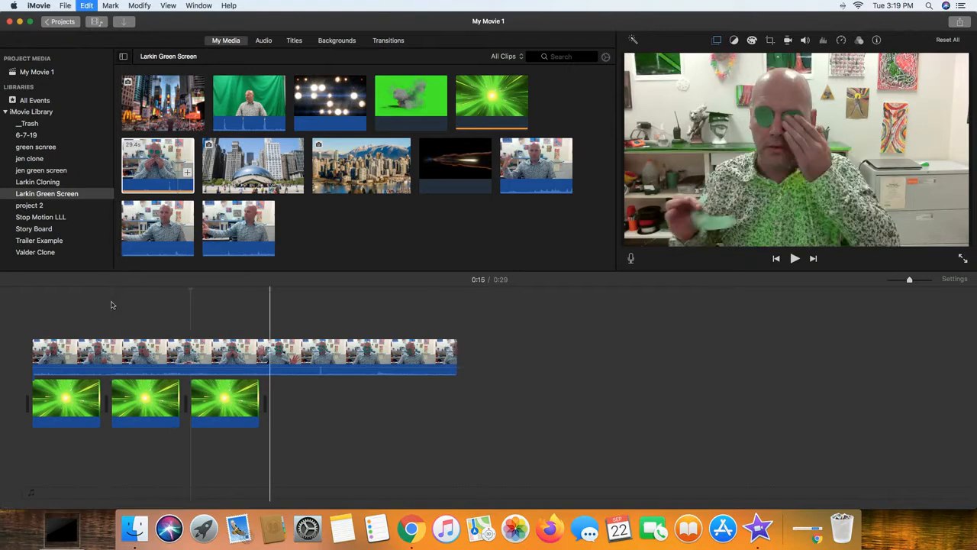
key(super+v)
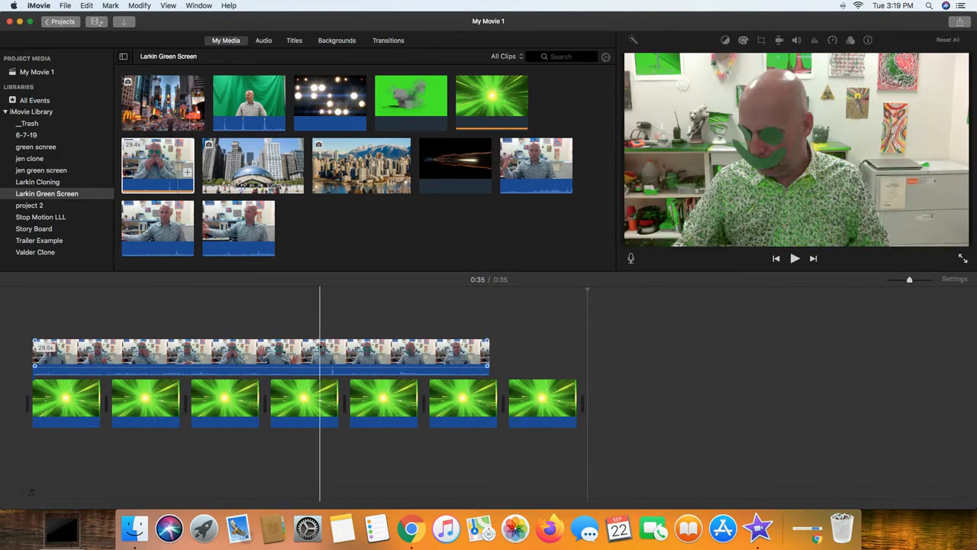
Raise the face-cutout overlay's green-screen softness to near maximum and preview an earlier moment
click(320, 354)
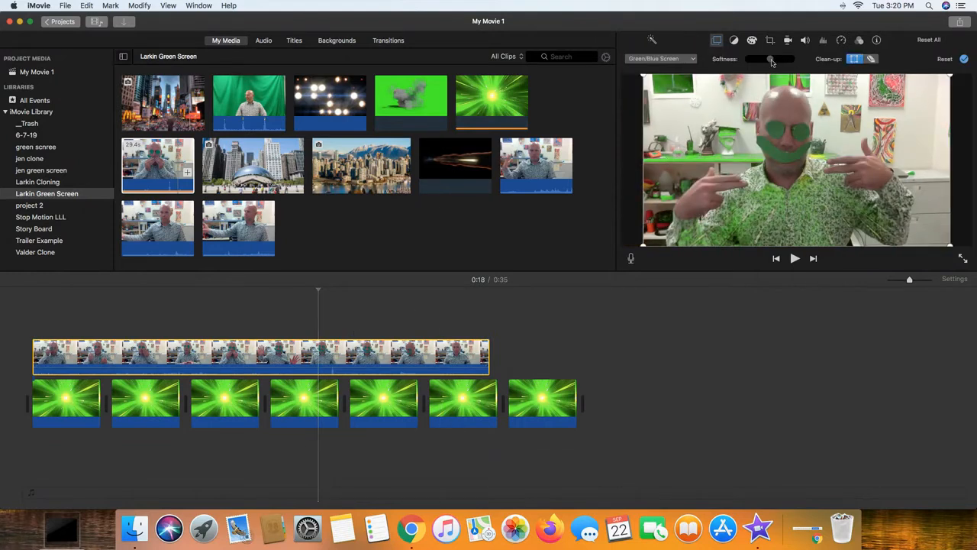
drag(772, 62, 794, 63)
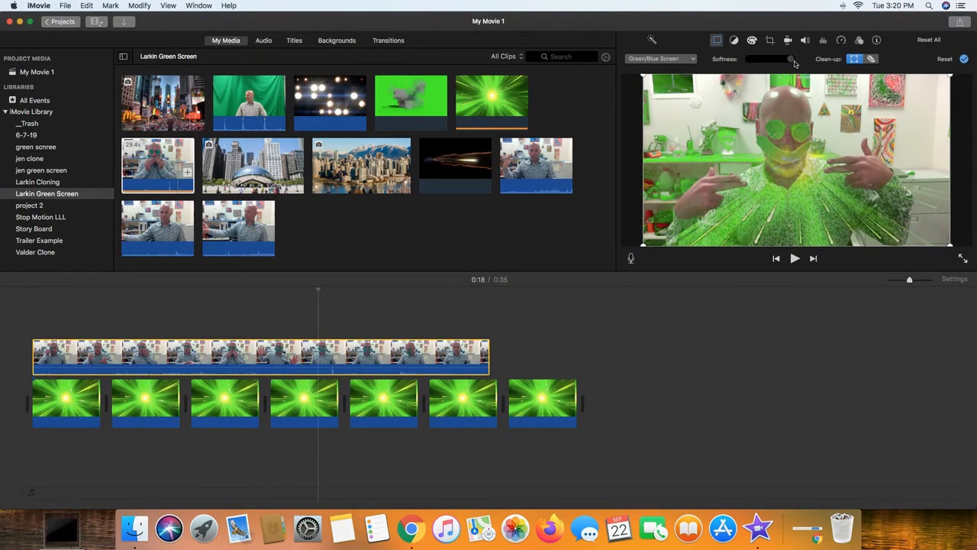
click(239, 312)
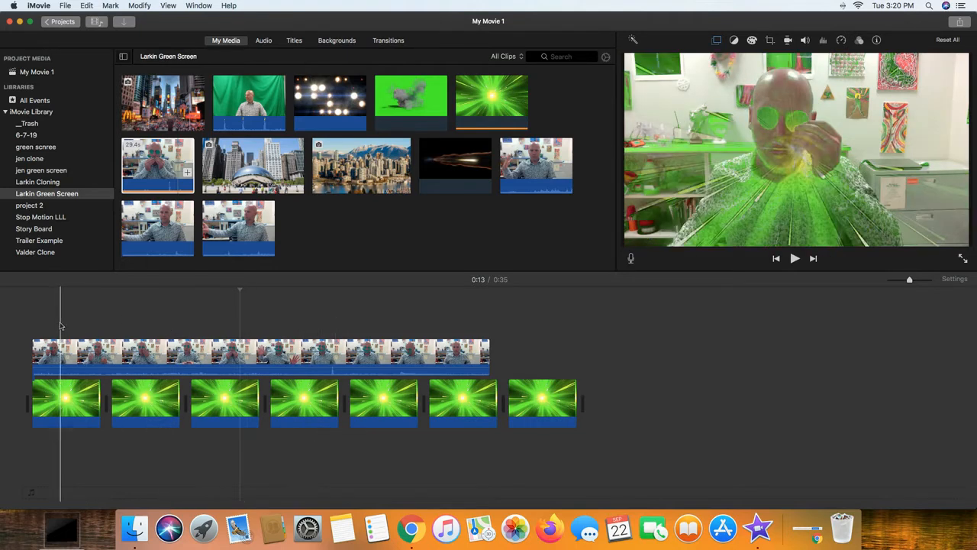
Lower the face-cutout overlay's green-screen softness to near minimum
click(231, 400)
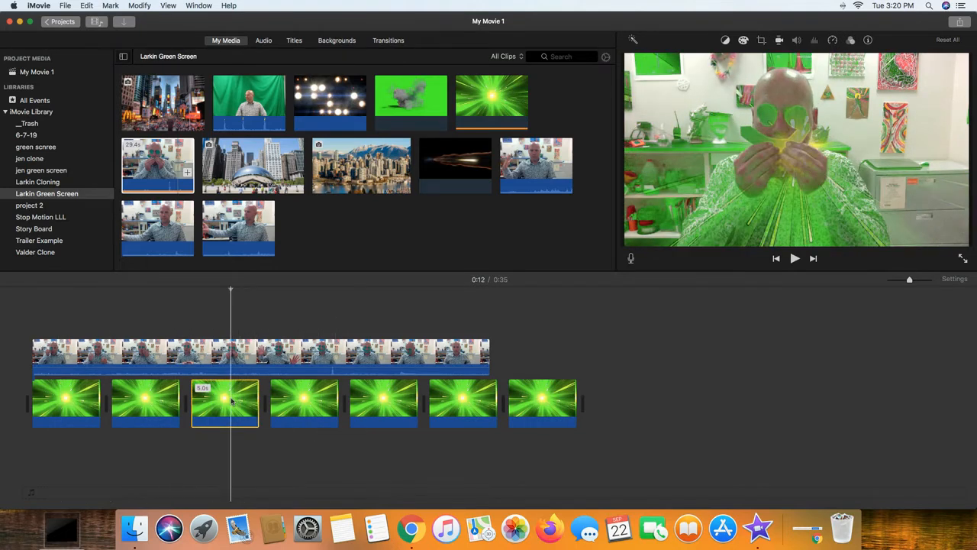
click(245, 355)
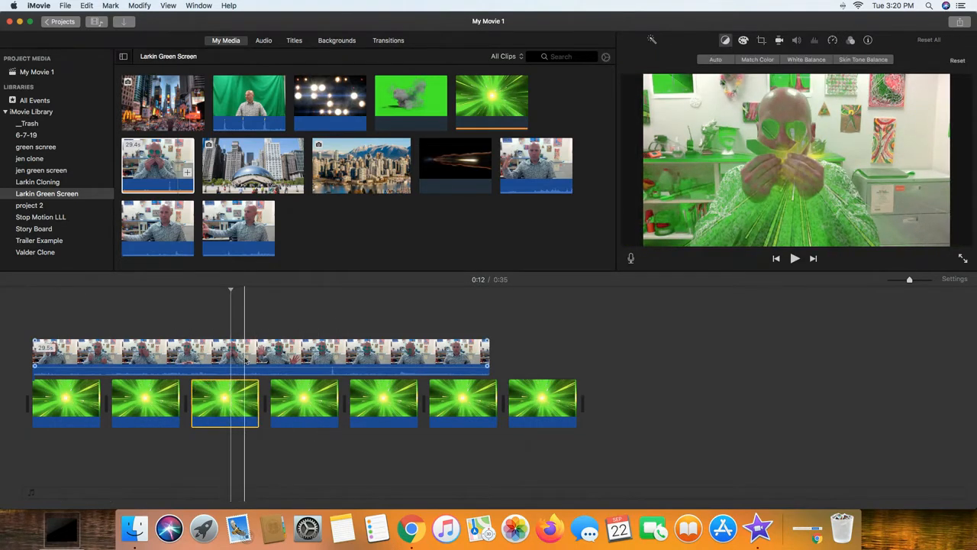
drag(789, 59, 748, 60)
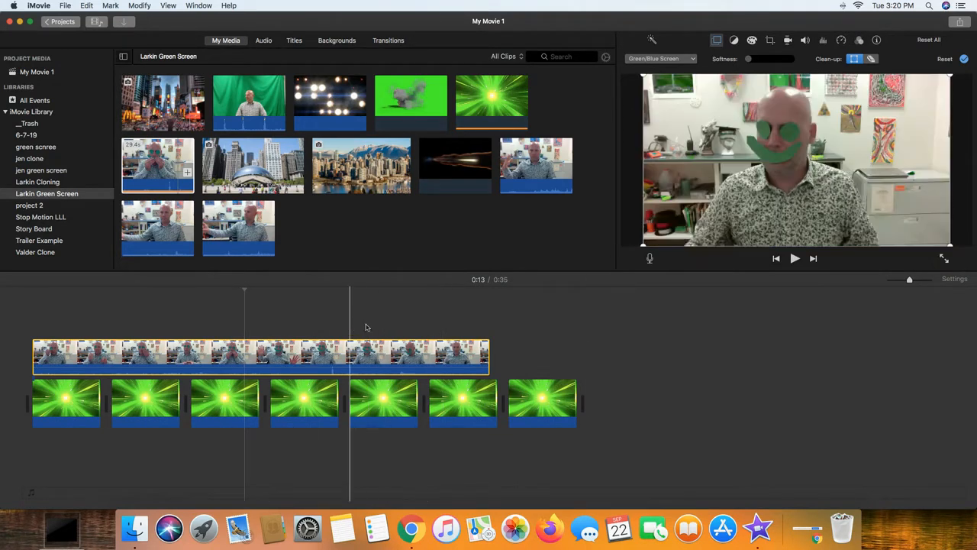
Delete the last three starburst clips and the overlay, and place the face-cutout clip again above the remaining four starbursts
drag(637, 323, 344, 501)
key(Delete)
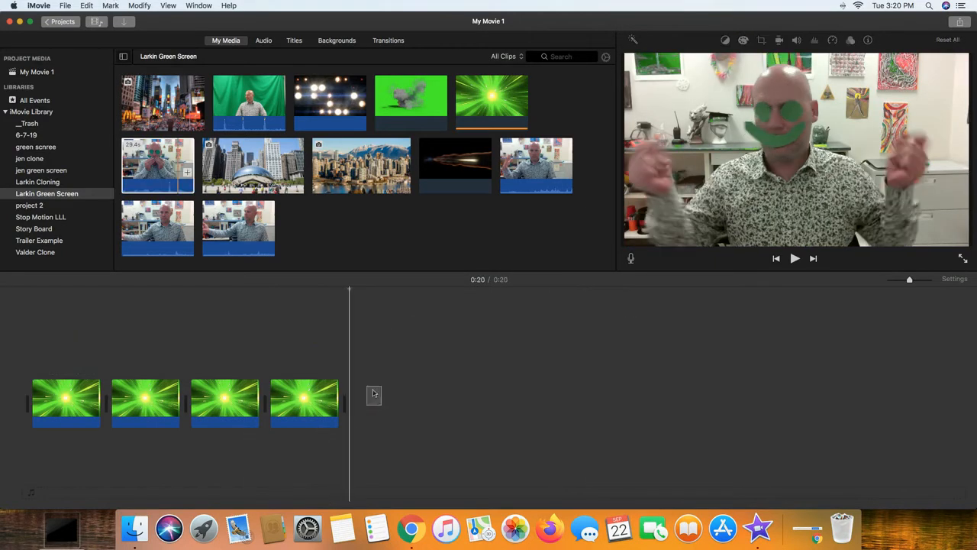
drag(235, 104, 23, 365)
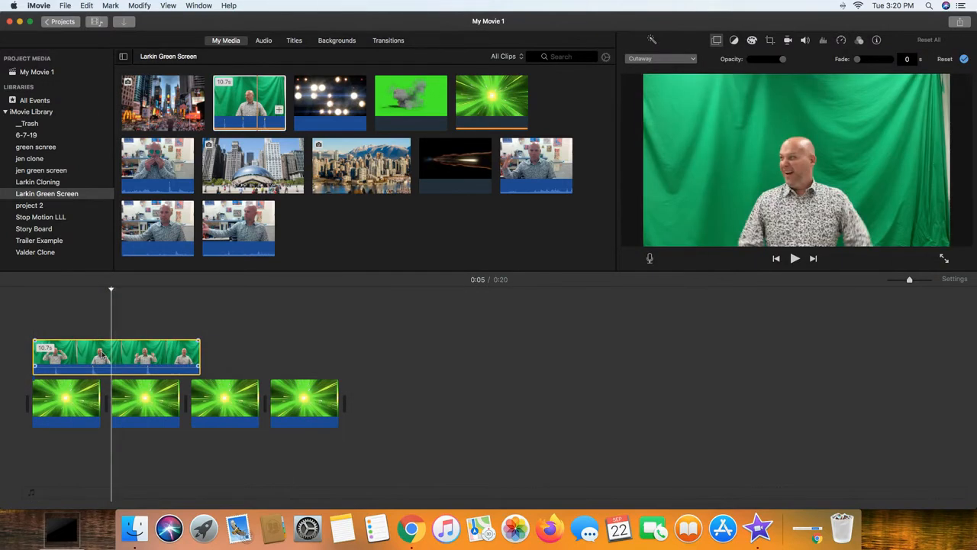
key(Delete)
drag(158, 170, 46, 356)
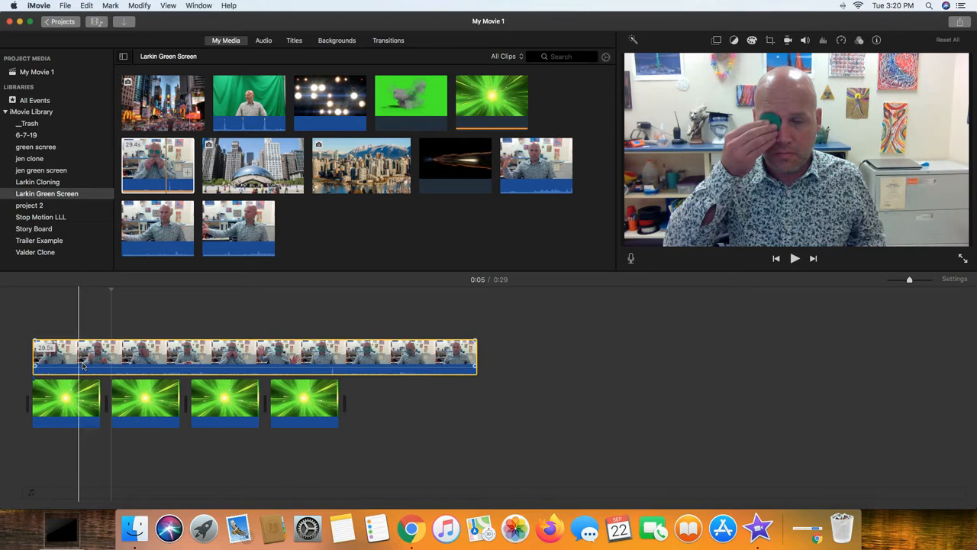
Set the face-cutout overlay to Green/Blue Screen and preview the composite at about 0:13
click(716, 40)
click(666, 59)
click(670, 80)
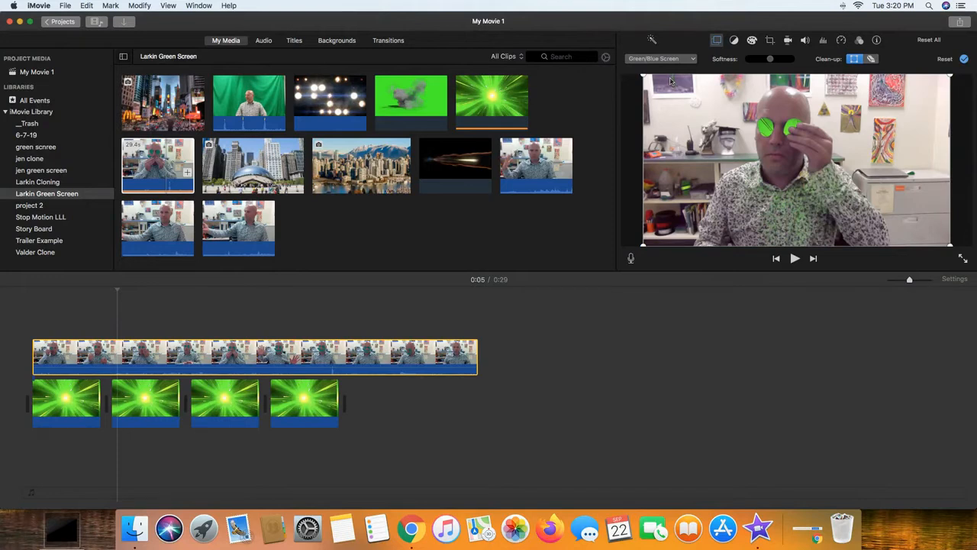
click(236, 314)
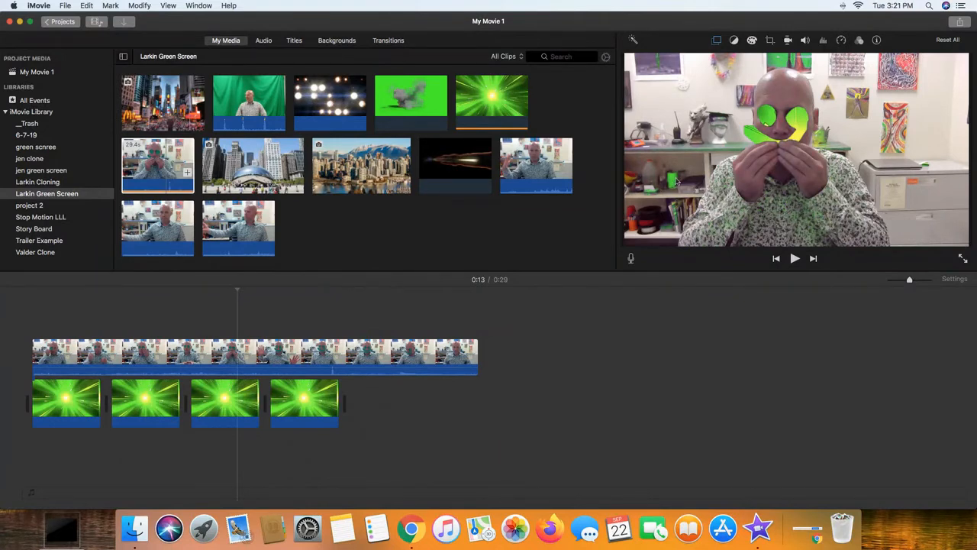
Reduce the green-screen softness of the face-cutout overlay to near minimum, checking it at about 0:18
click(323, 352)
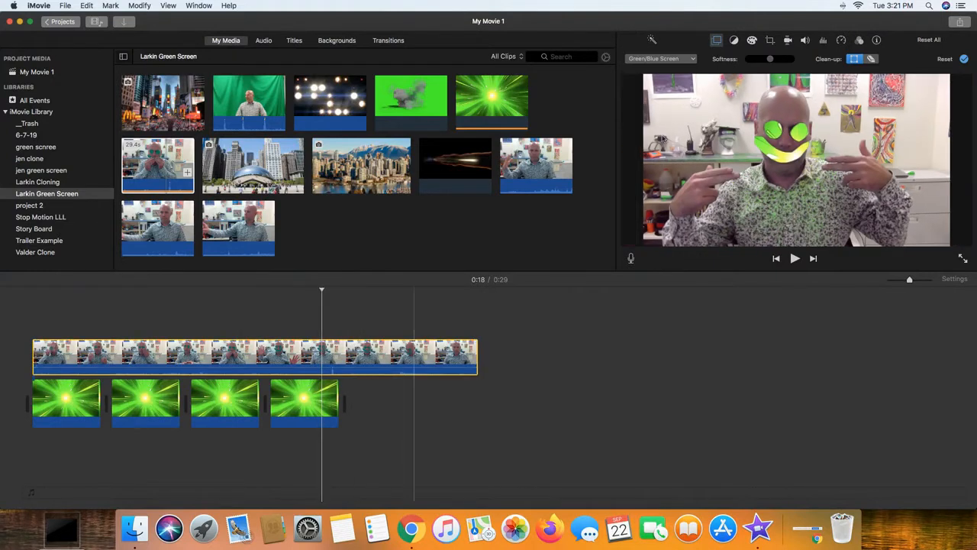
click(768, 61)
drag(767, 64, 756, 66)
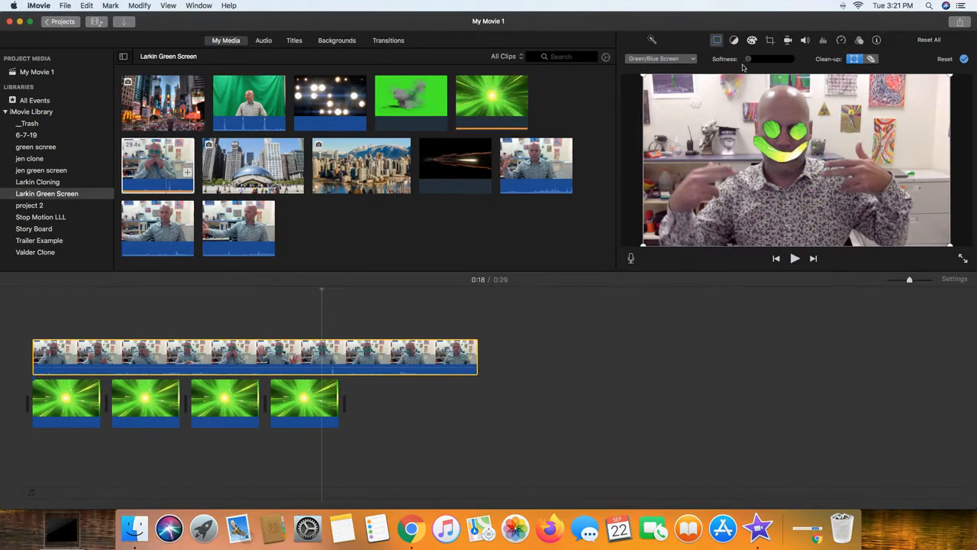
mouse_move(754, 67)
mouse_down()
mouse_move(798, 67)
mouse_move(745, 71)
mouse_up()
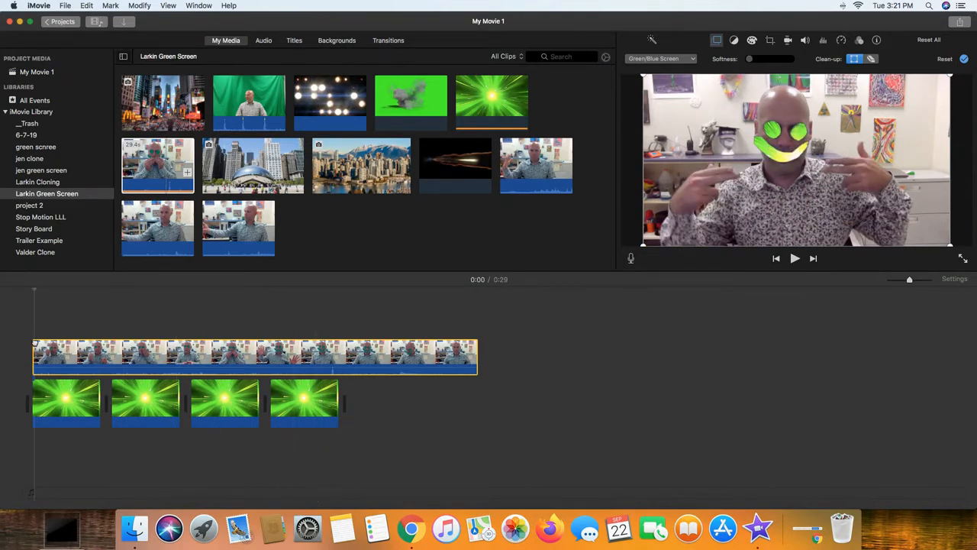
Paste two more starburst clips after the fourth one so the background extends past the overlay's end
click(309, 404)
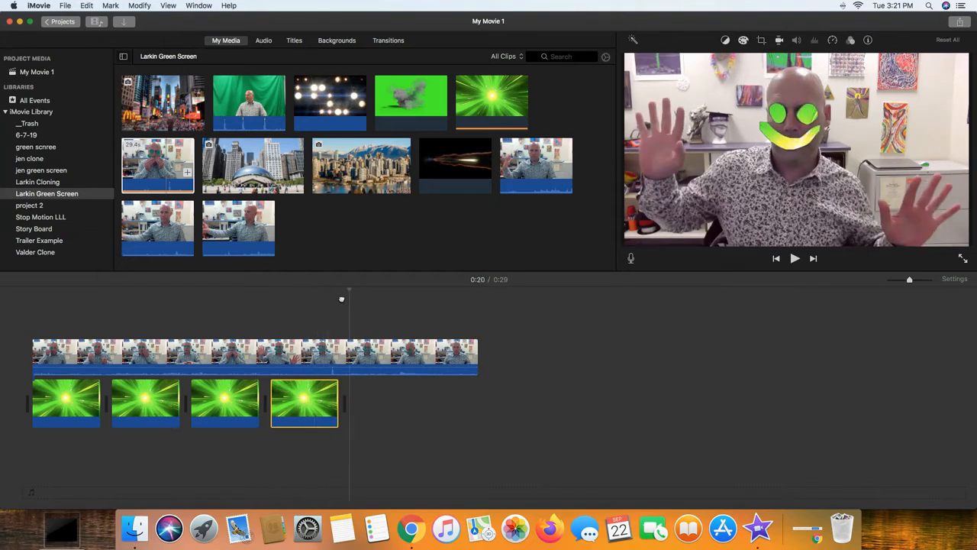
key(super+v)
key(super+v)
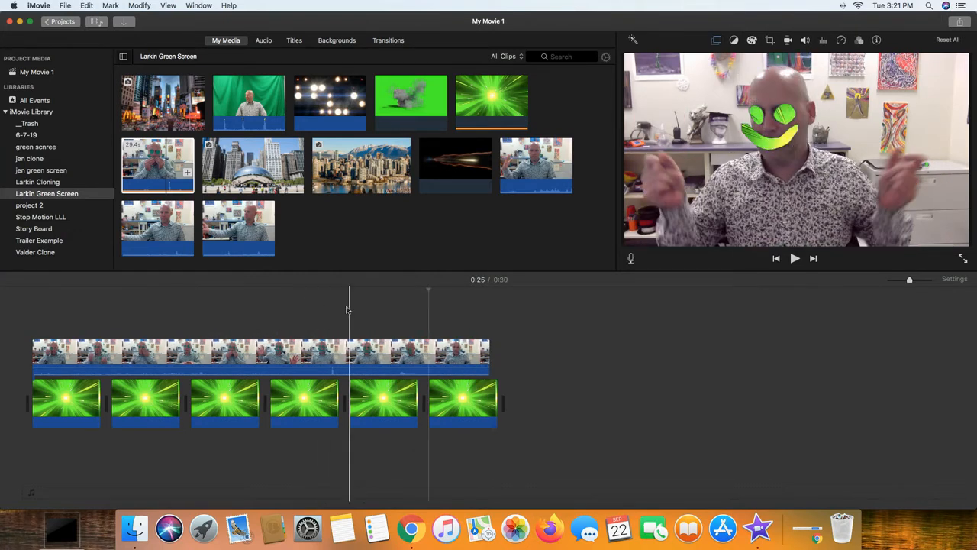
Play the starburst face composite from the start and stop near the end
click(11, 333)
key(space)
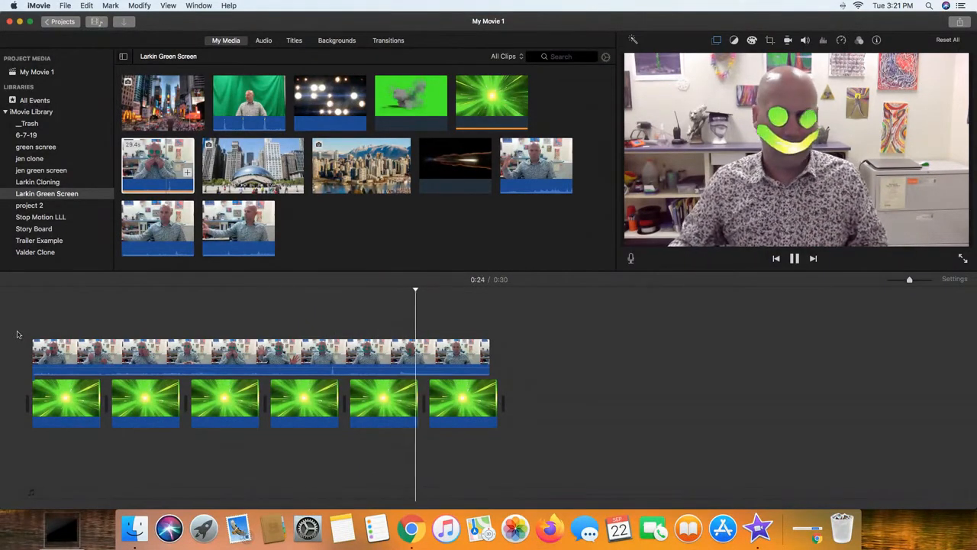
key(space)
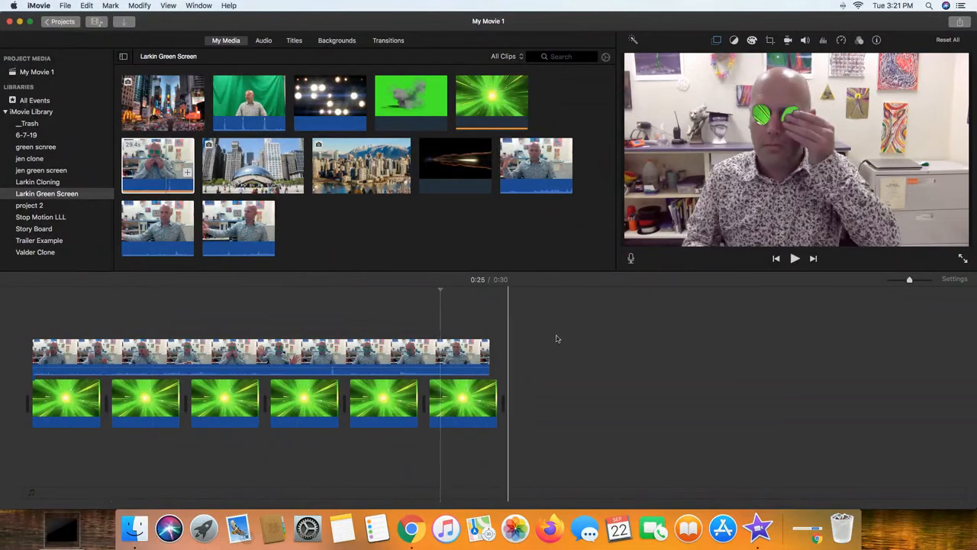
Delete the face-cutout overlay and all starburst clips to empty the timeline
drag(598, 316, 17, 501)
key(Delete)
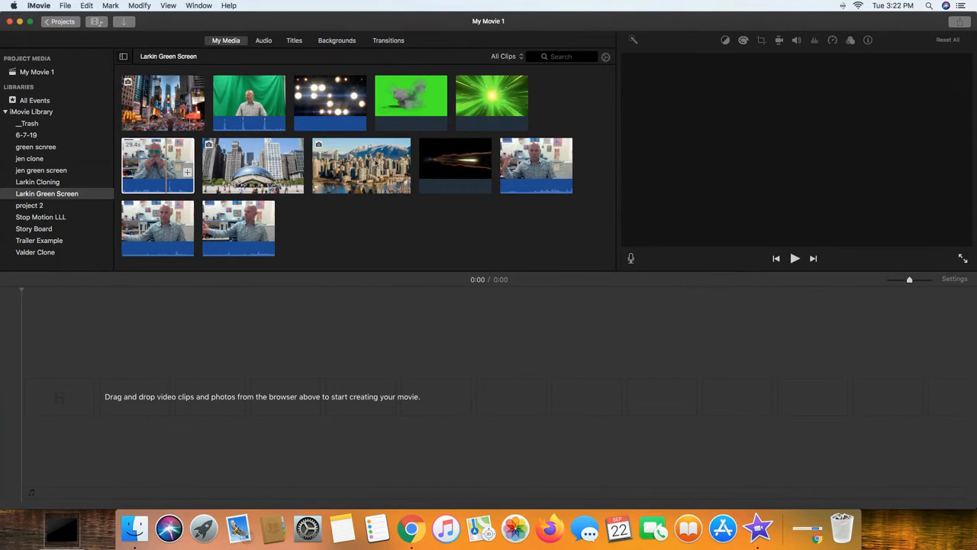
click(166, 164)
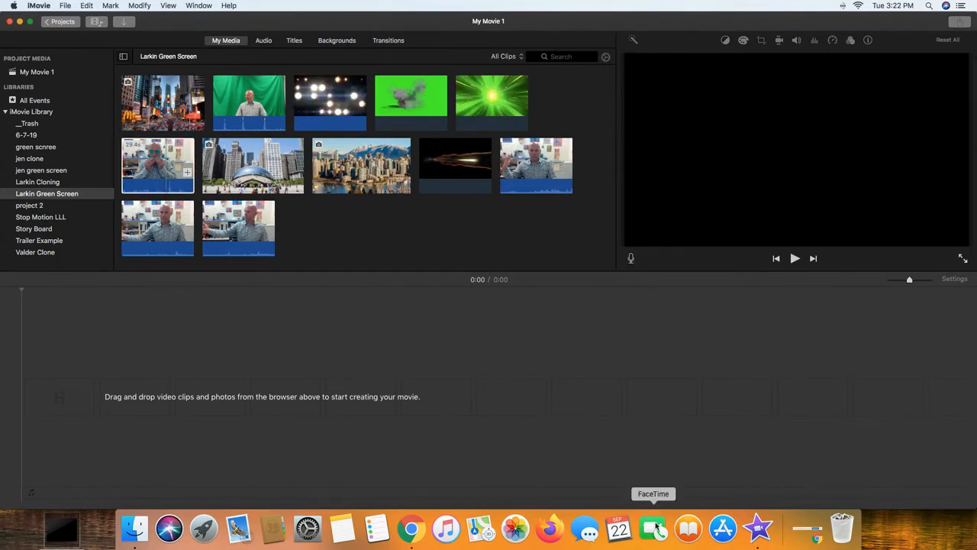
Switch to Chrome and browse the SciFi Weapons effects on the FootageCrate page
click(412, 532)
click(357, 35)
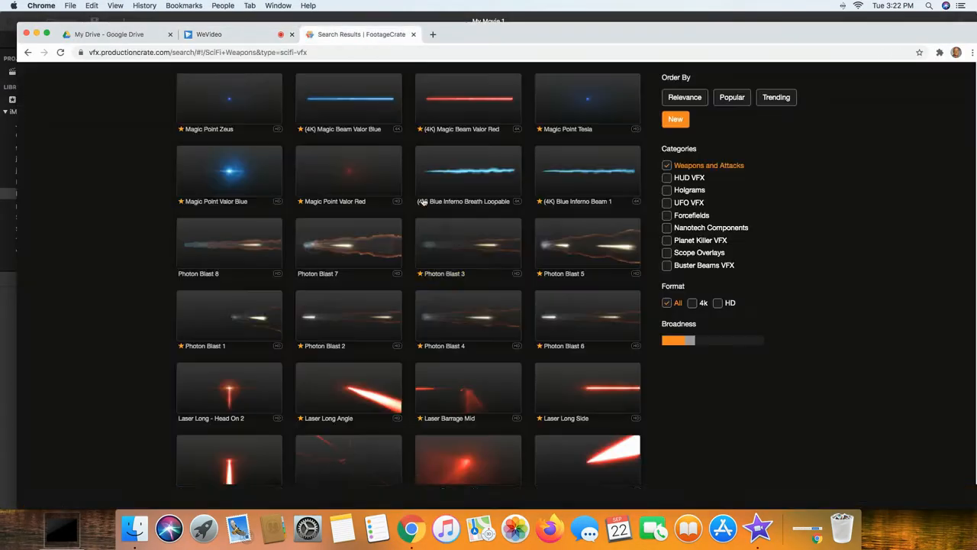
scroll(345, 217, up, 15)
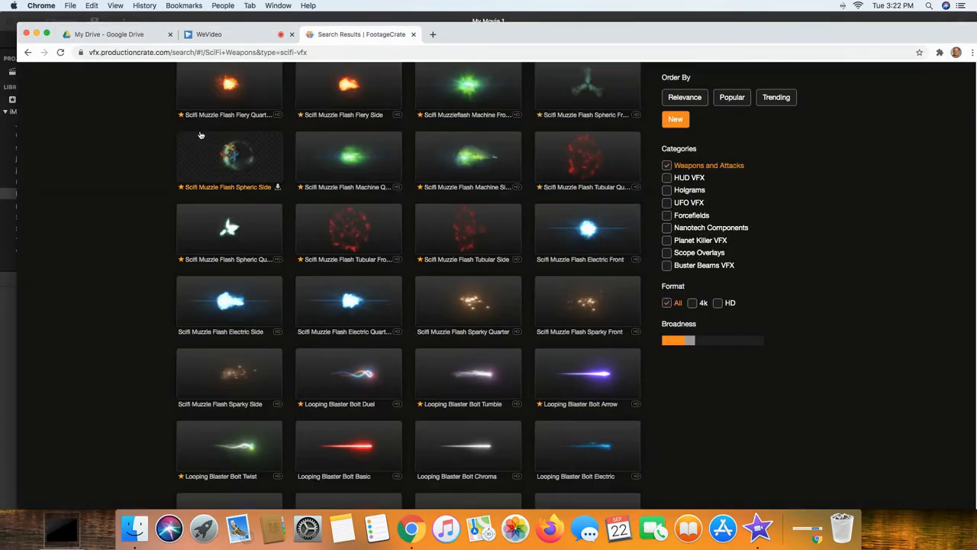
scroll(345, 218, up, 2)
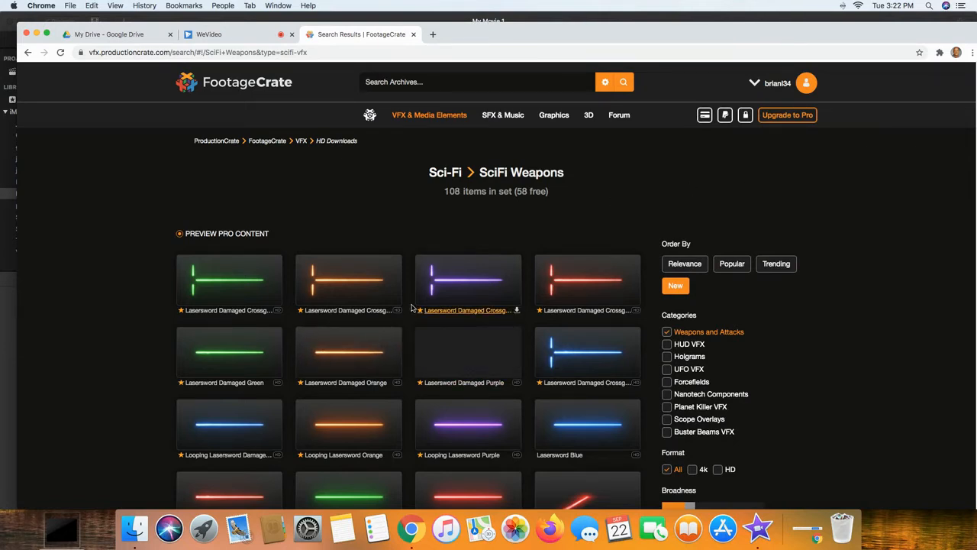
scroll(441, 327, down, 3)
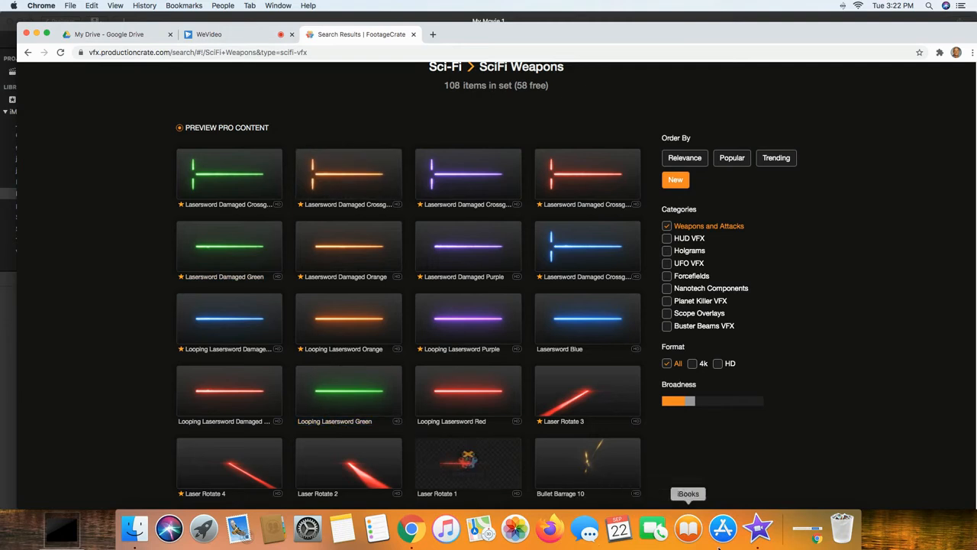
Switch back to iMovie and place the city skyline photo with mountains at the start of the empty timeline
click(757, 529)
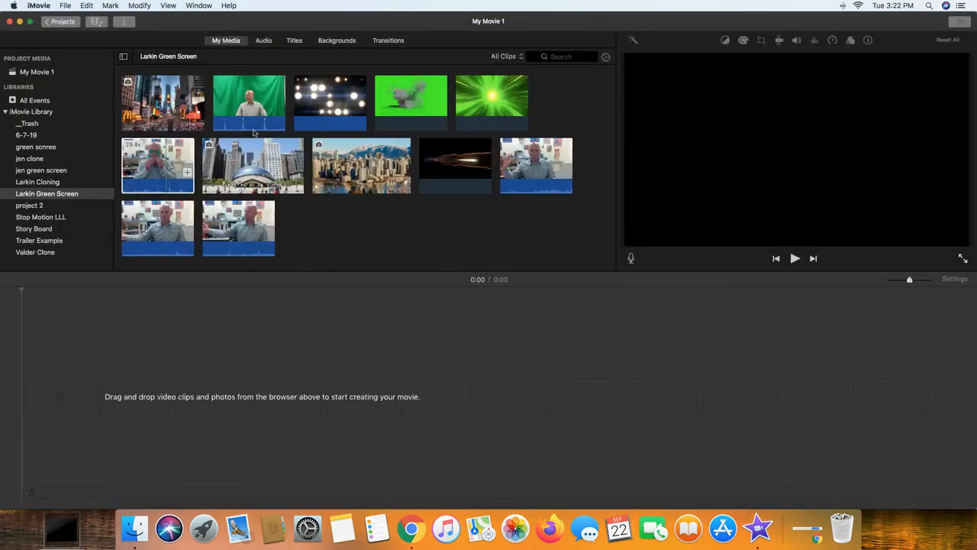
click(369, 174)
drag(224, 327, 69, 396)
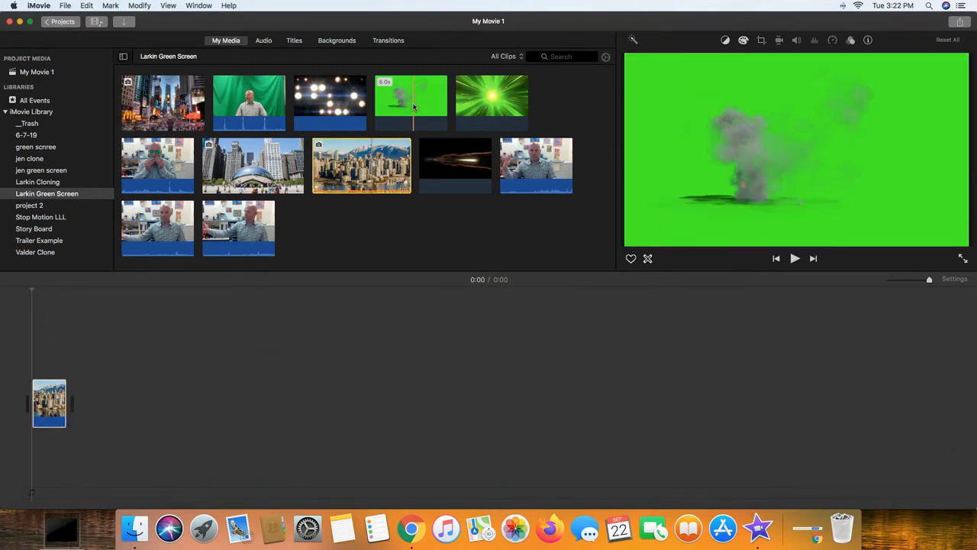
click(55, 408)
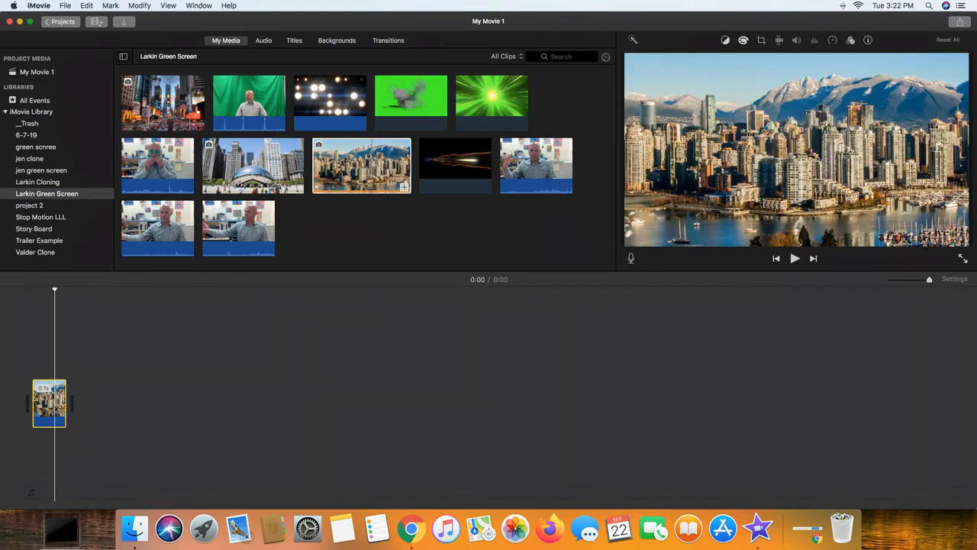
Place the green-screen explosion clip above the skyline photo and extend the photo slightly past the explosion's end
drag(411, 98, 50, 369)
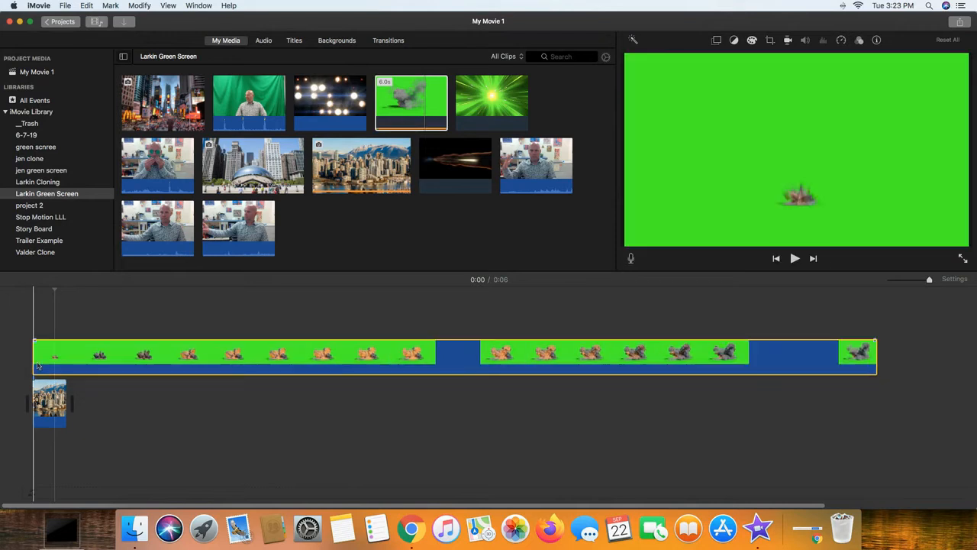
drag(65, 406, 875, 387)
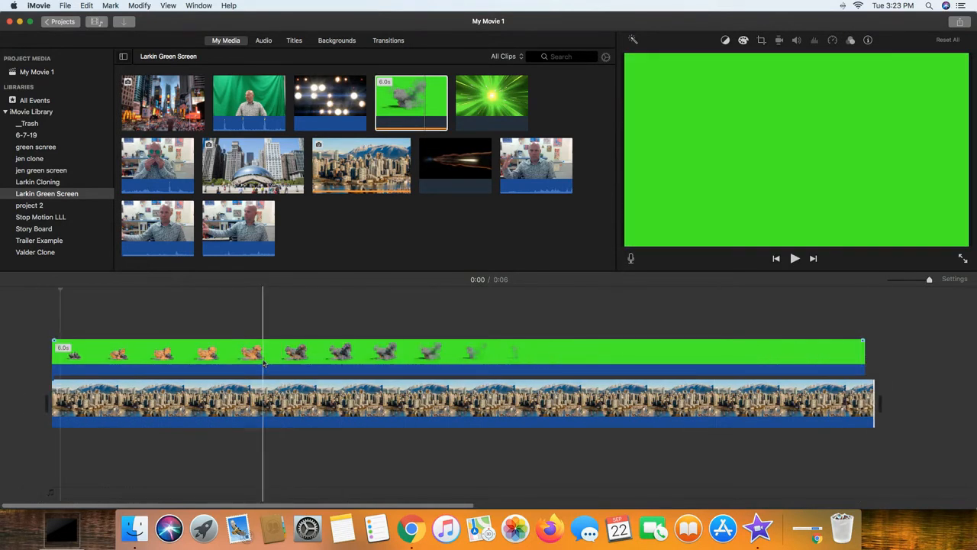
Set the explosion overlay to Green/Blue Screen and lower its softness to about one fifth of the range
click(252, 356)
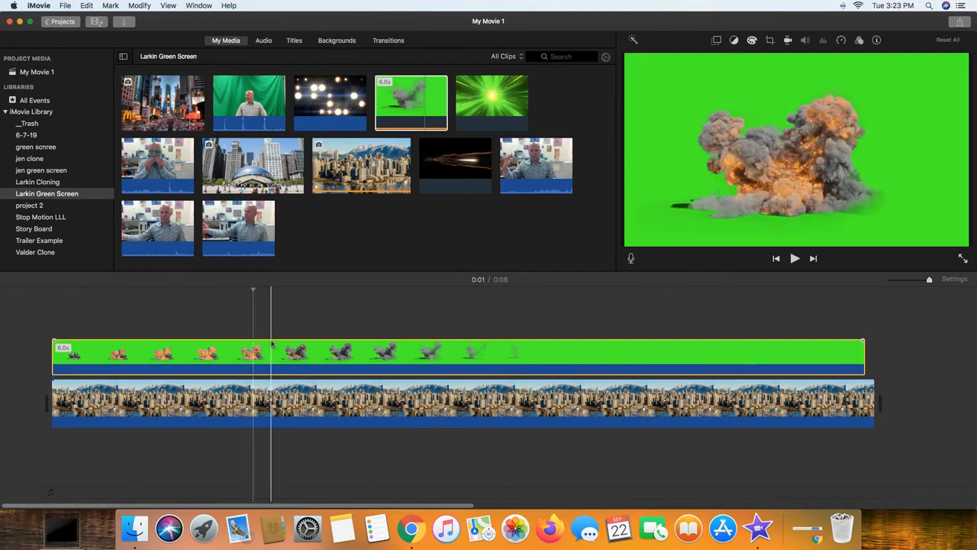
click(716, 40)
click(686, 59)
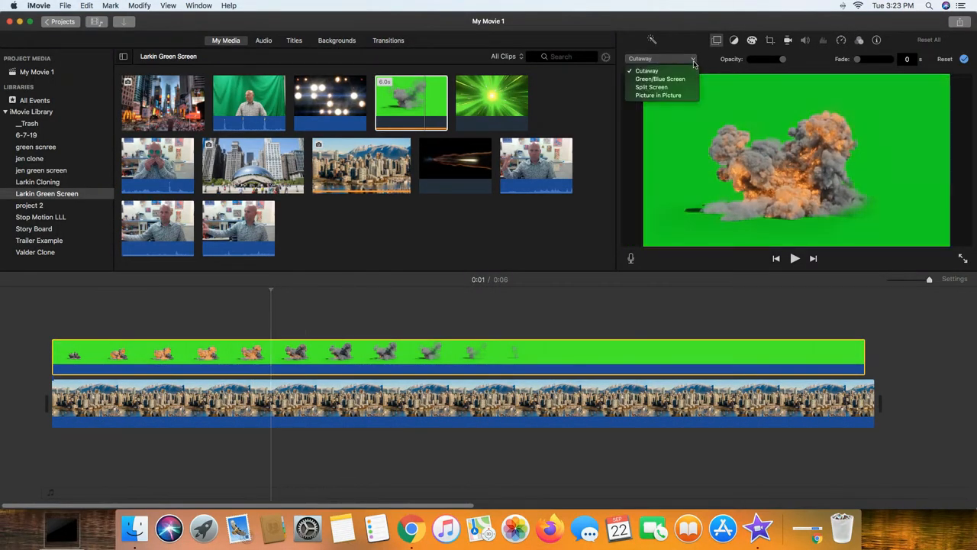
click(657, 77)
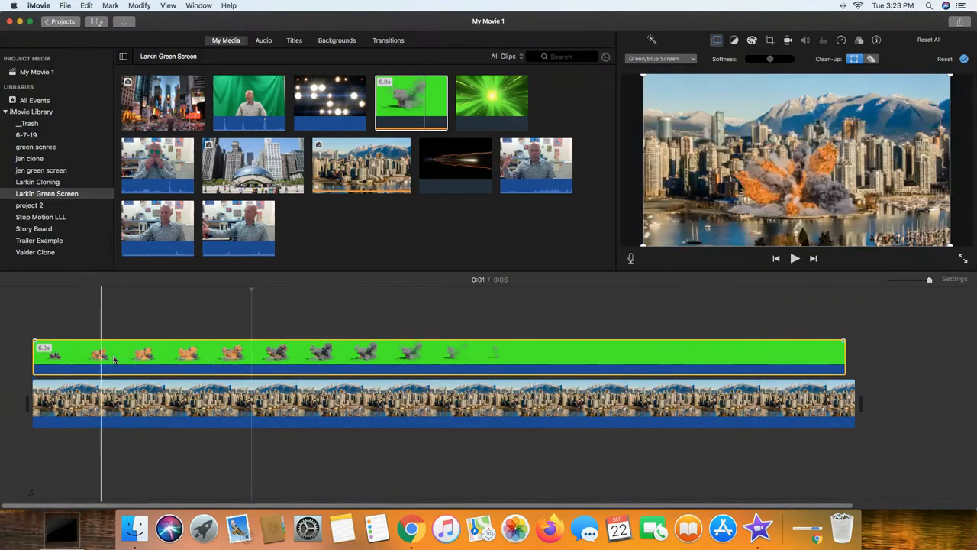
drag(770, 61, 767, 62)
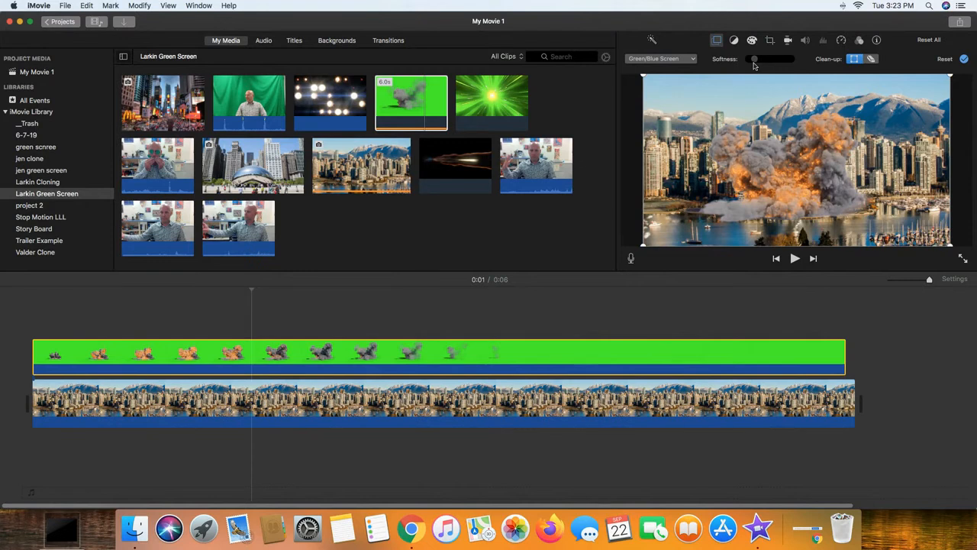
Play the explosion composite over the skyline from the start and stop it
click(359, 458)
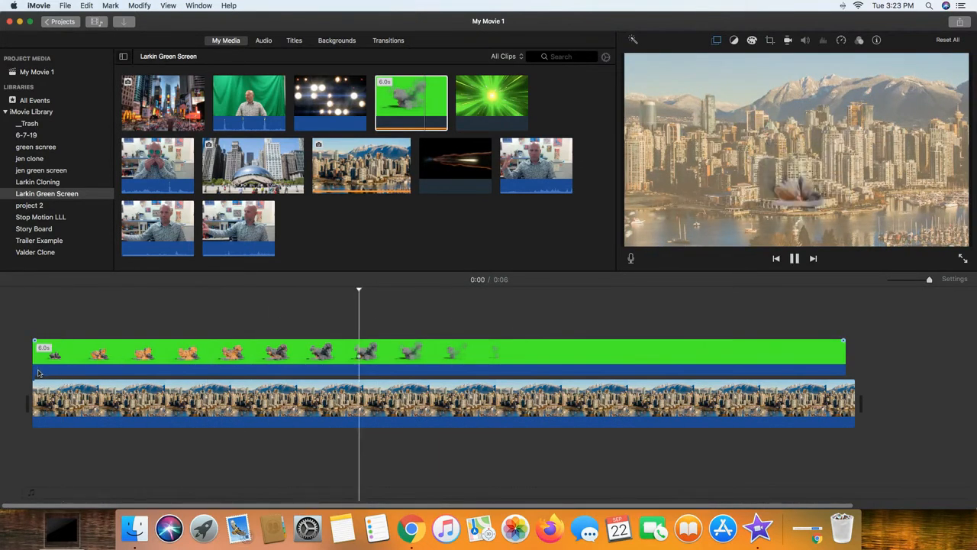
key(space)
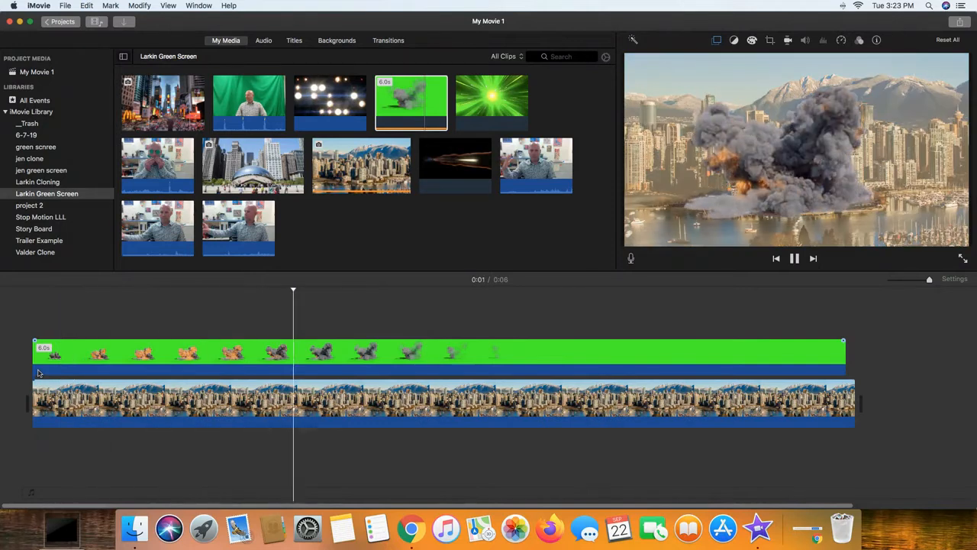
click(10, 341)
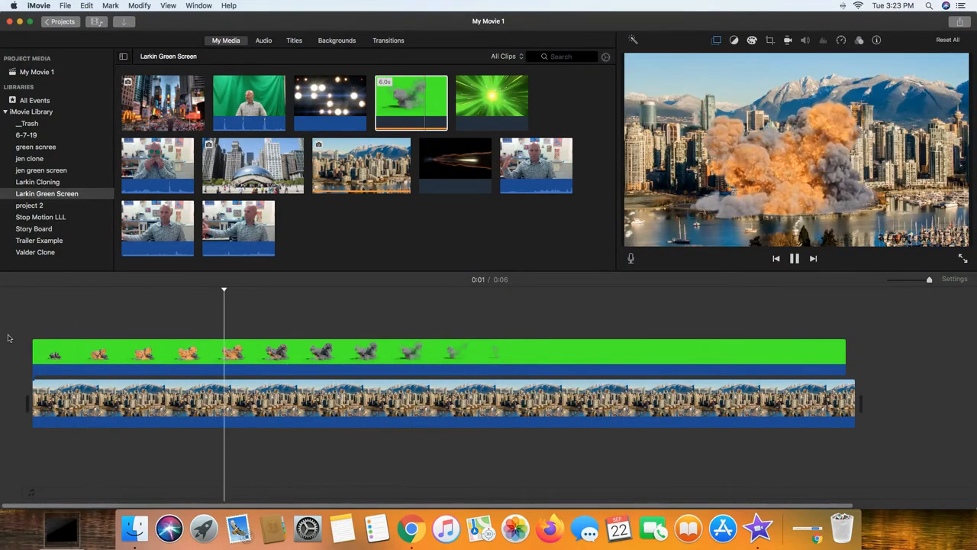
key(space)
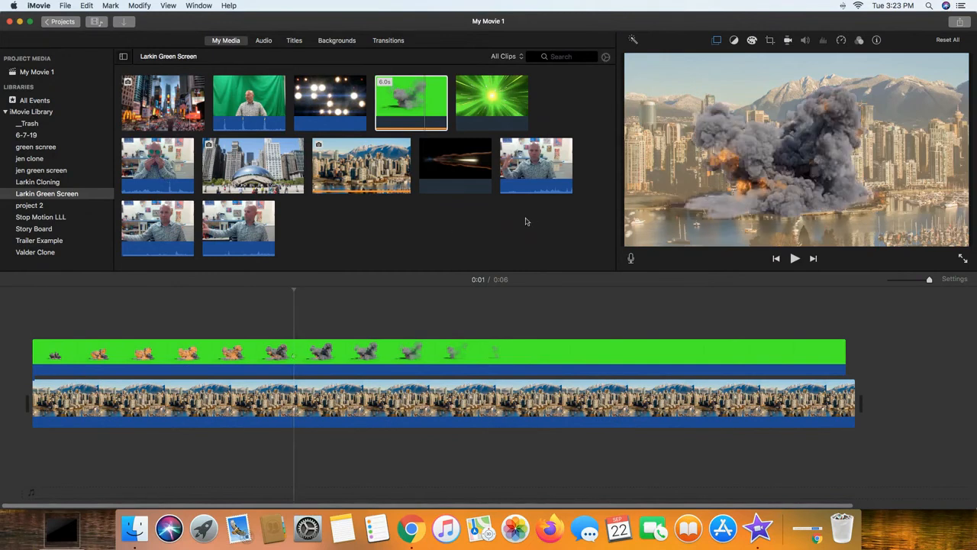
Delete the explosion overlay and the skyline photo from the timeline
drag(907, 333, 762, 437)
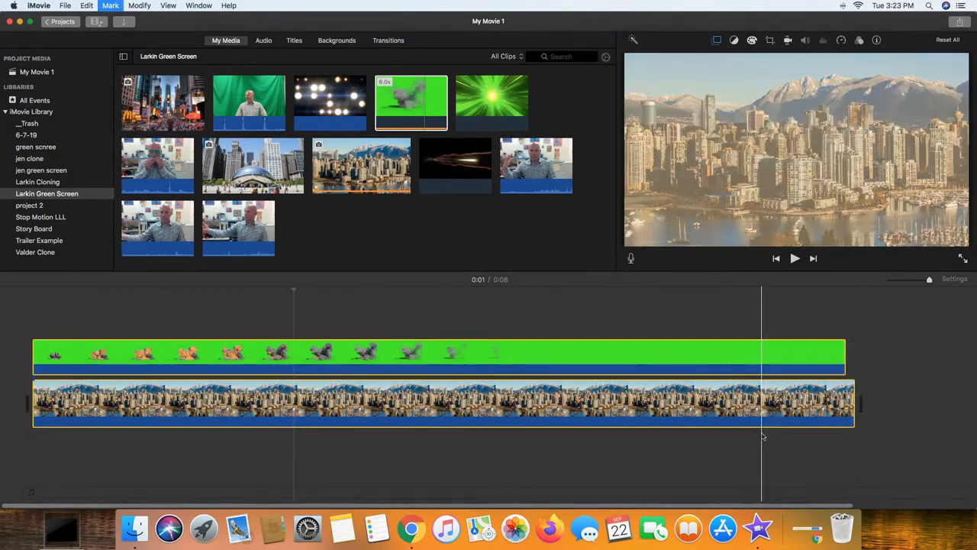
key(Delete)
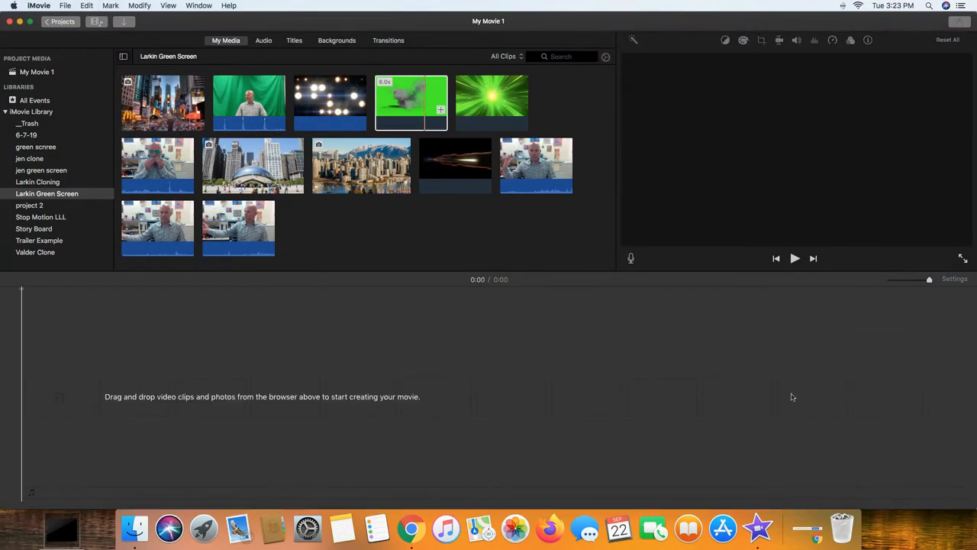
Place the last 2 seconds of the final arm-raising clip from the event on the empty timeline
click(537, 162)
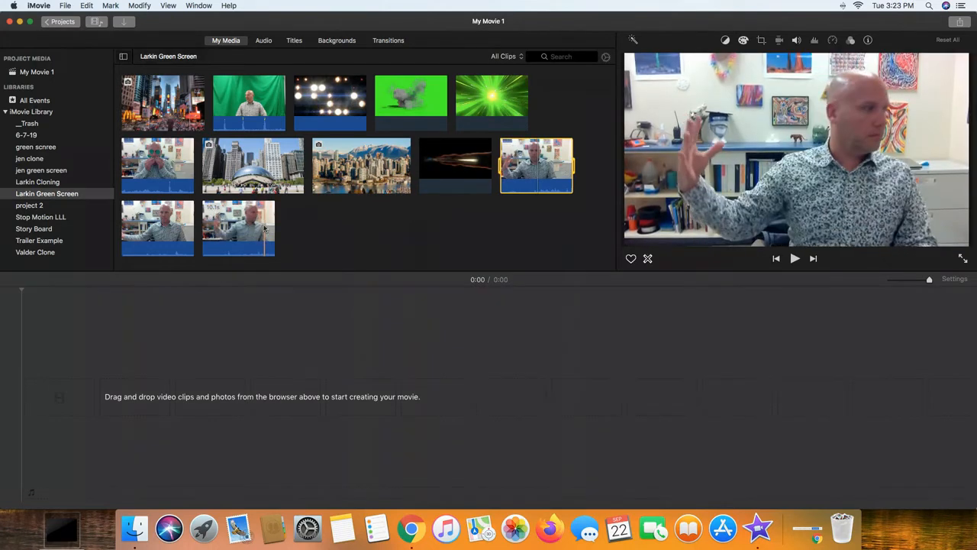
click(258, 222)
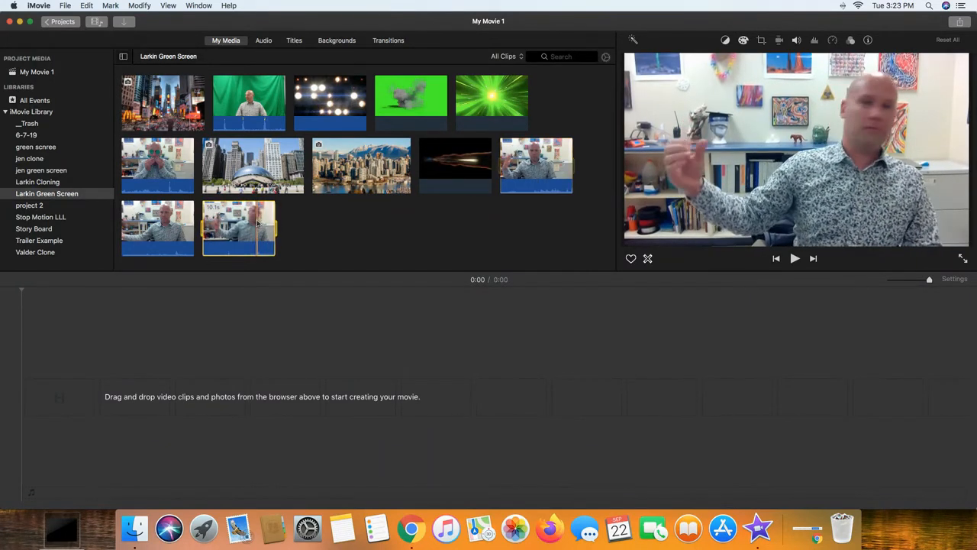
drag(258, 222, 588, 426)
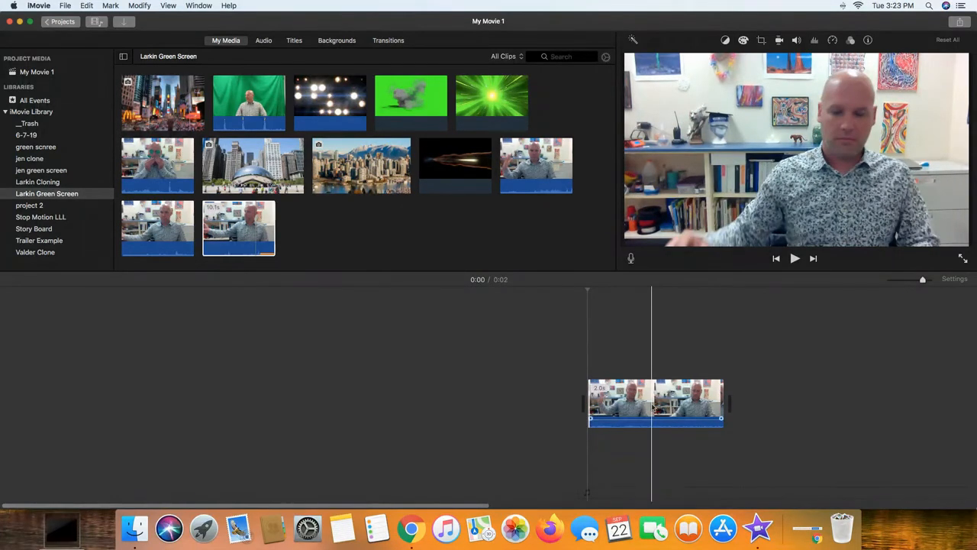
click(653, 410)
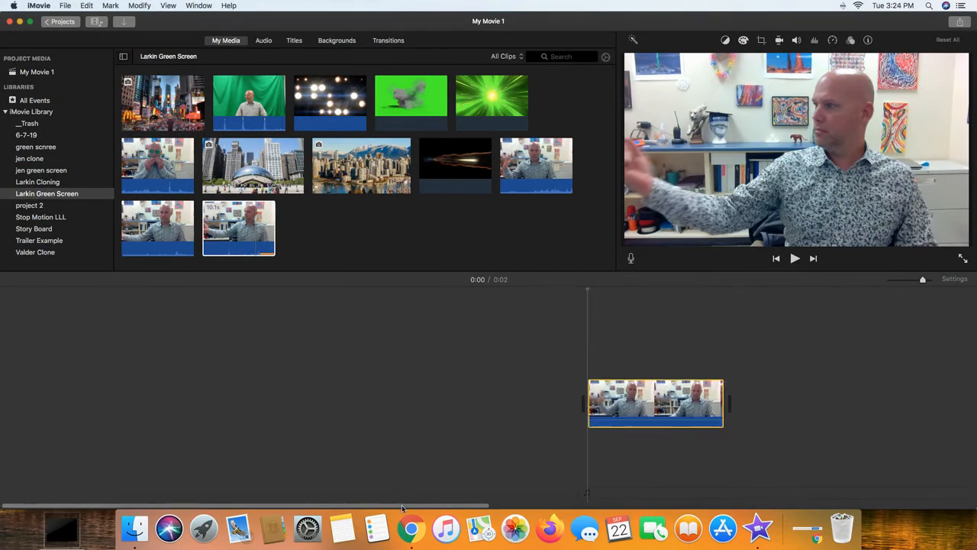
scroll(378, 462, right, 10)
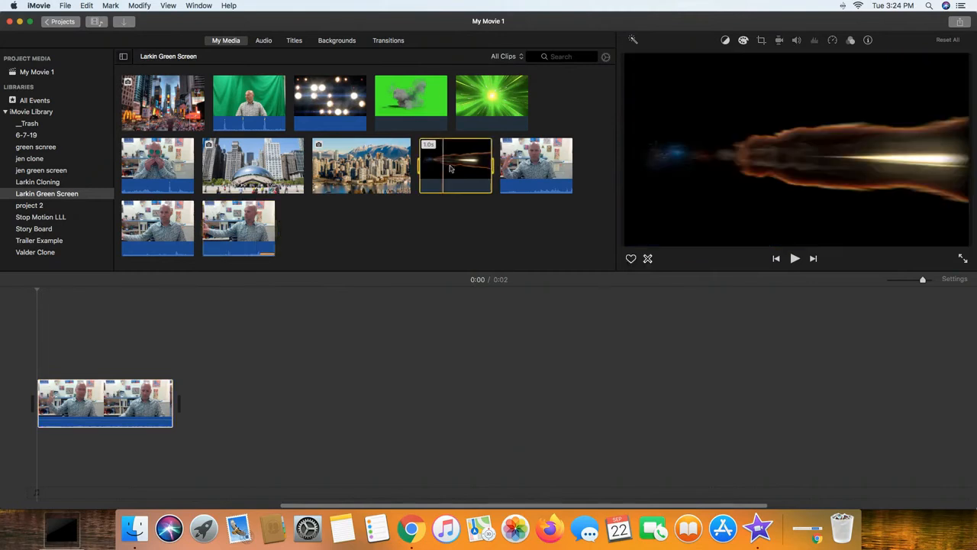
Overlay the one-second photon-blast clip above the arm-raising clip as Green/Blue Screen with softness at about four fifths of the range
drag(449, 168, 54, 356)
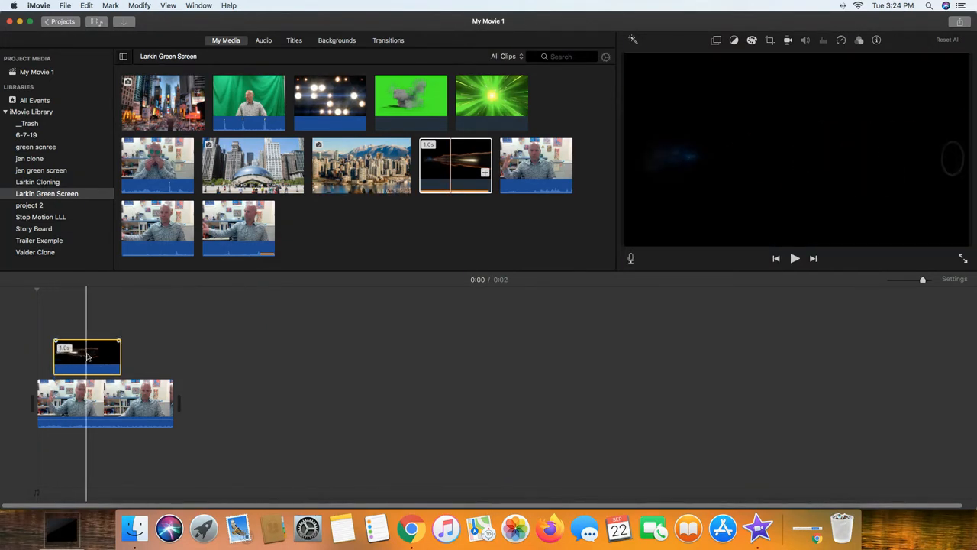
click(90, 358)
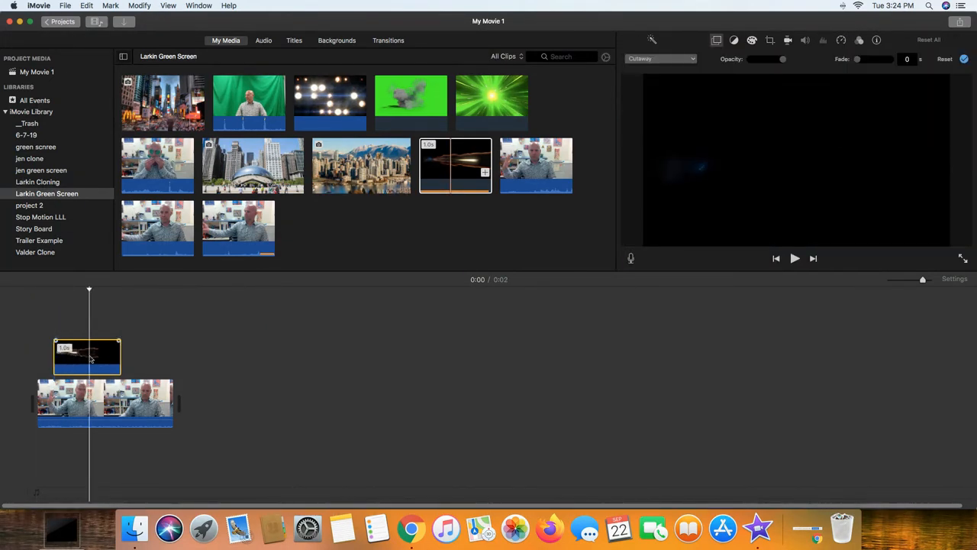
click(696, 59)
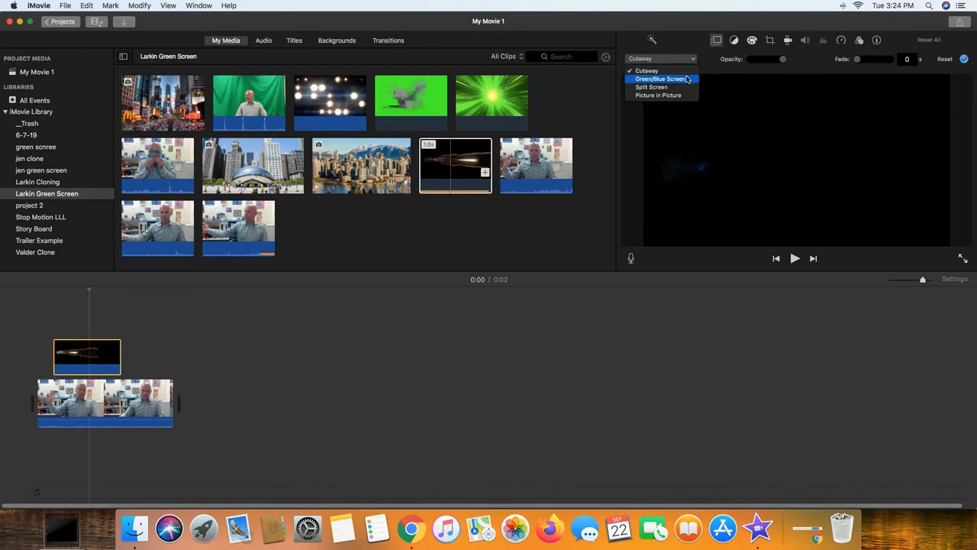
click(687, 80)
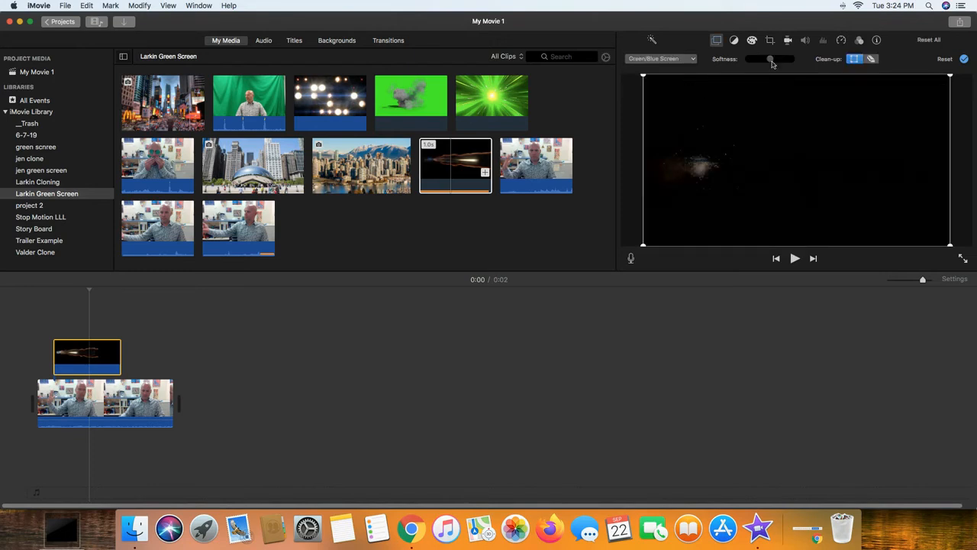
drag(752, 64, 786, 64)
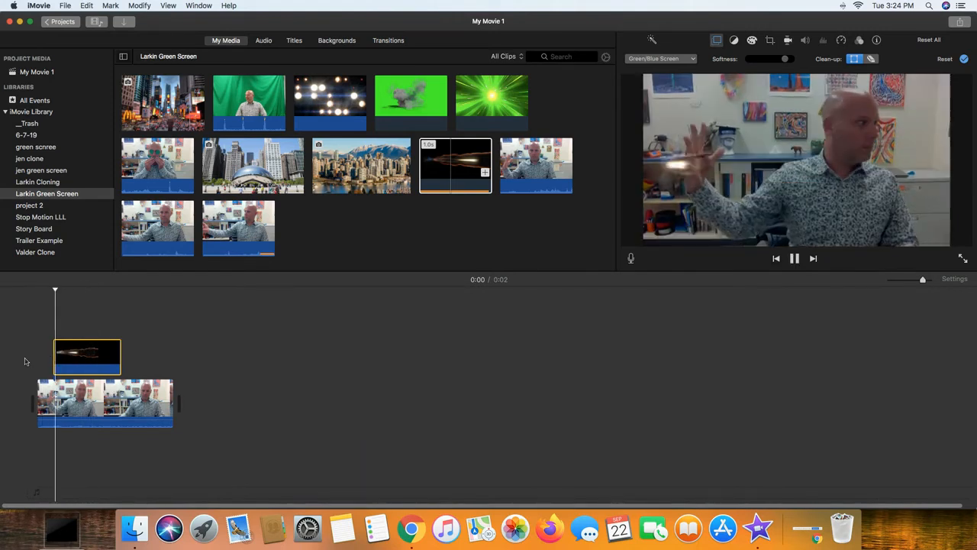
Move the blast overlay slightly earlier, close to the start of the arm-raising clip, and play the composite from the beginning
drag(90, 367, 79, 369)
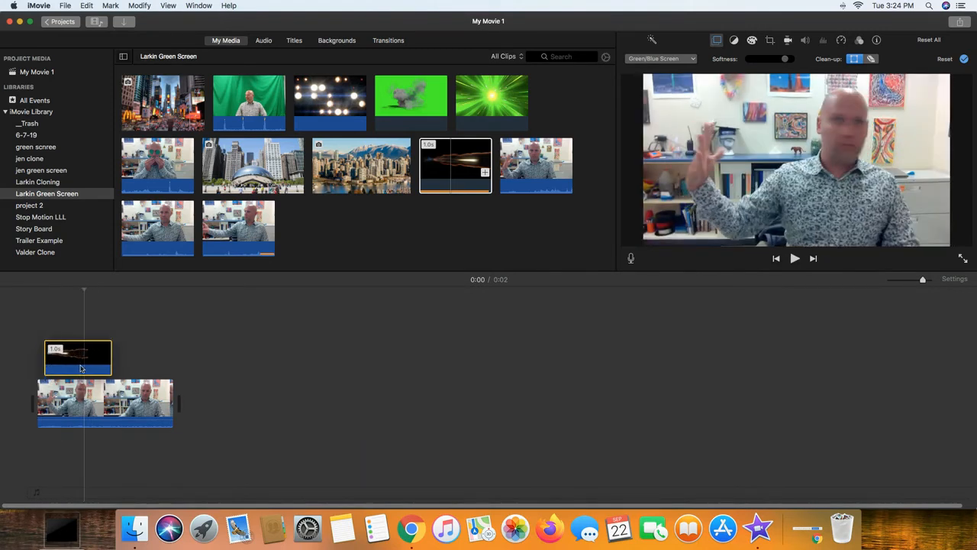
key(space)
key(space)
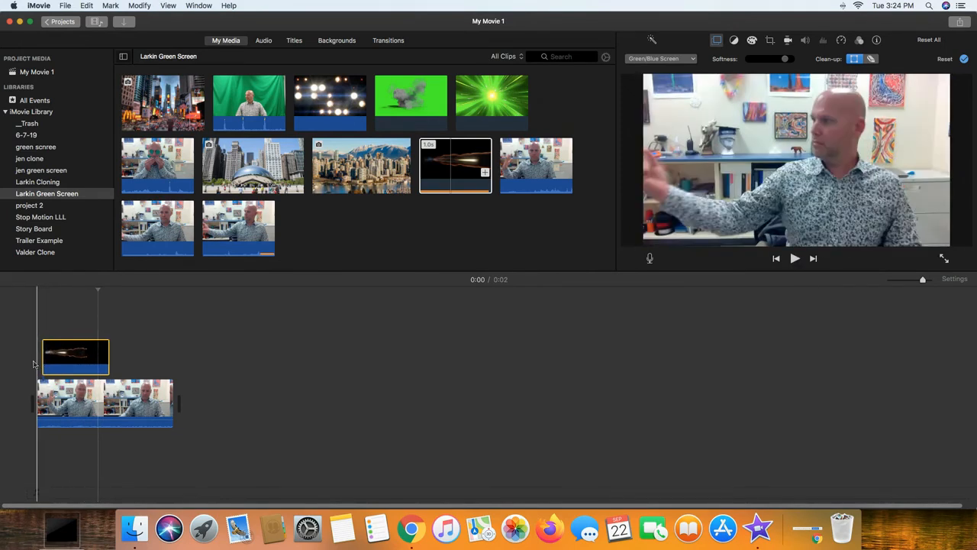
key(backslash)
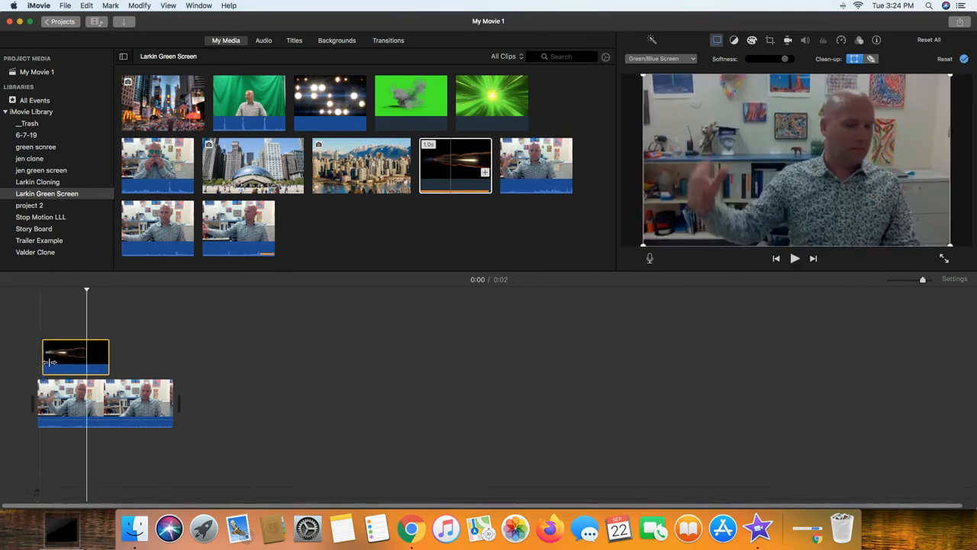
Raise the blast overlay's softness almost to the maximum and nudge the overlay slightly later over the arm-raising clip
mouse_move(793, 64)
mouse_down()
mouse_move(769, 65)
mouse_move(797, 65)
mouse_up()
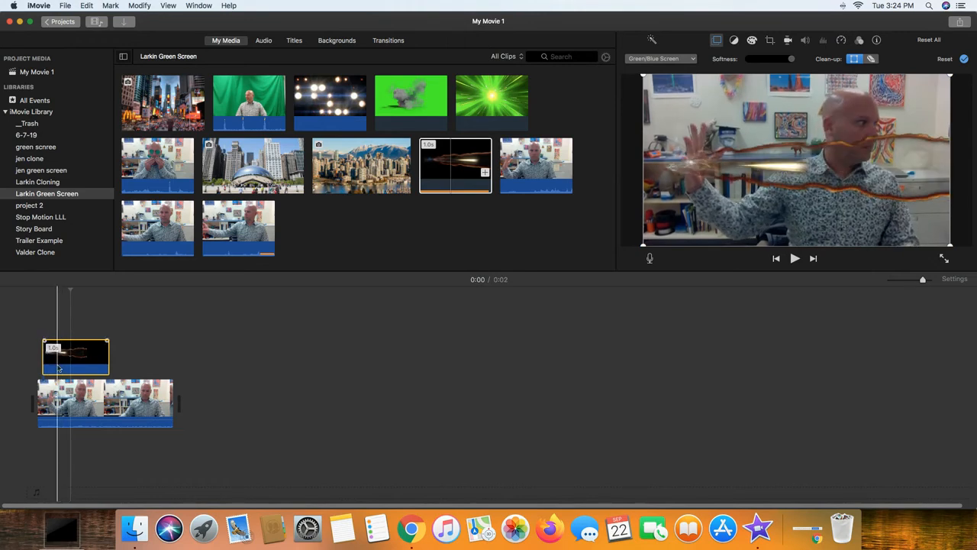
drag(62, 357, 65, 357)
Play the photon-blast composite several times to check how the blast lines up with the raised hand
key(space)
key(space)
key(space)
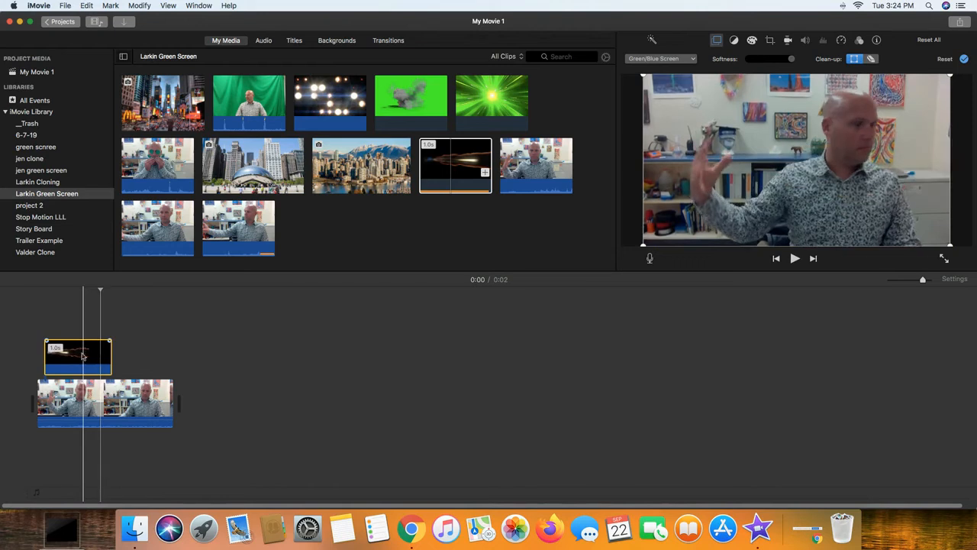
key(space)
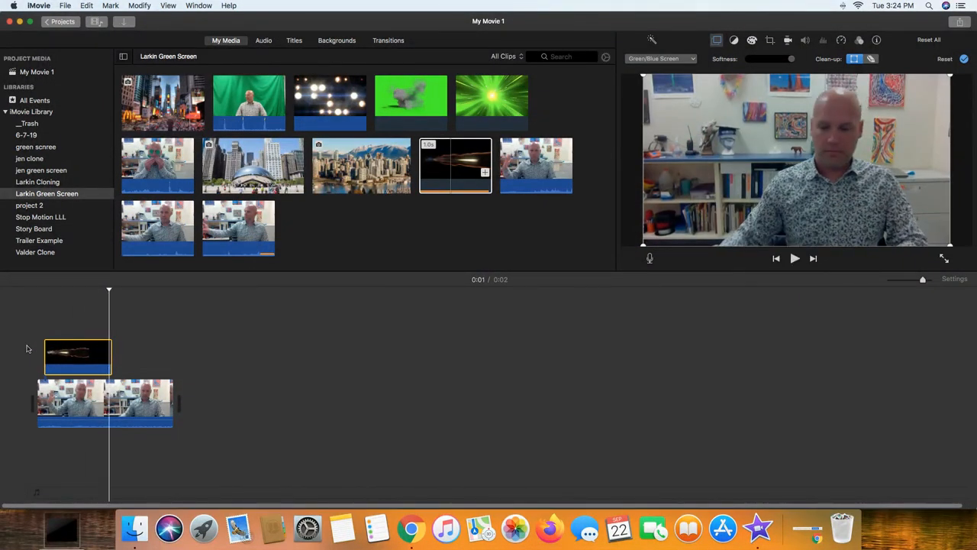
key(space)
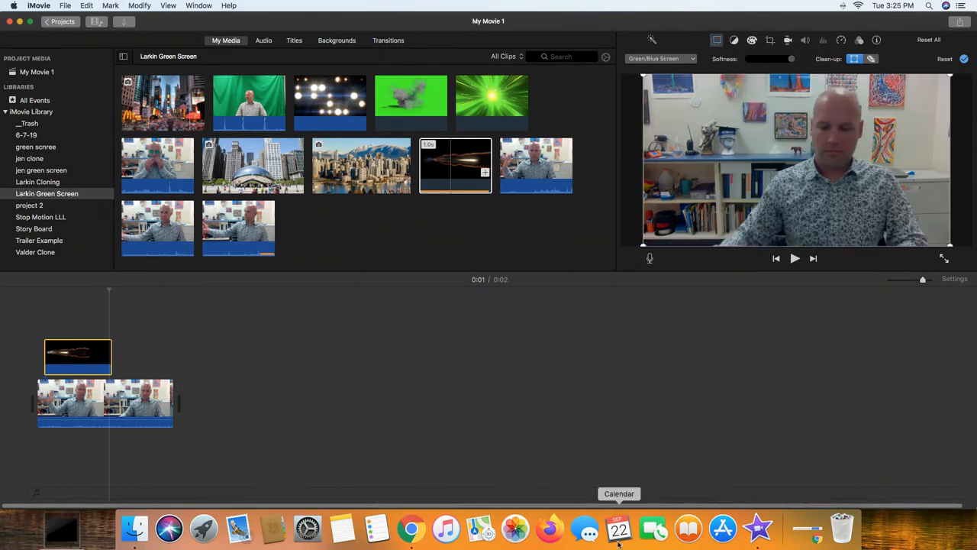
Switch to Chrome to view the FootageCrate search results for SciFi Weapons effects
click(412, 535)
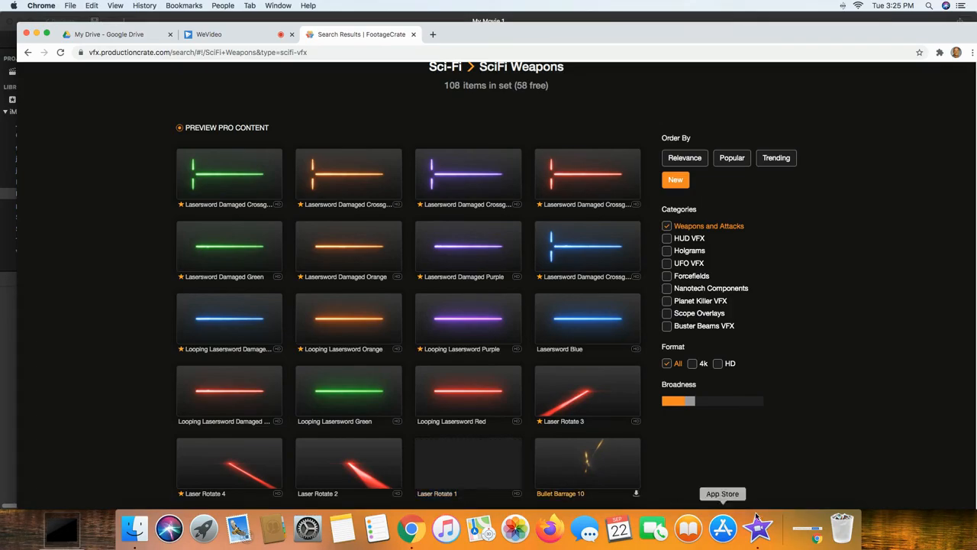